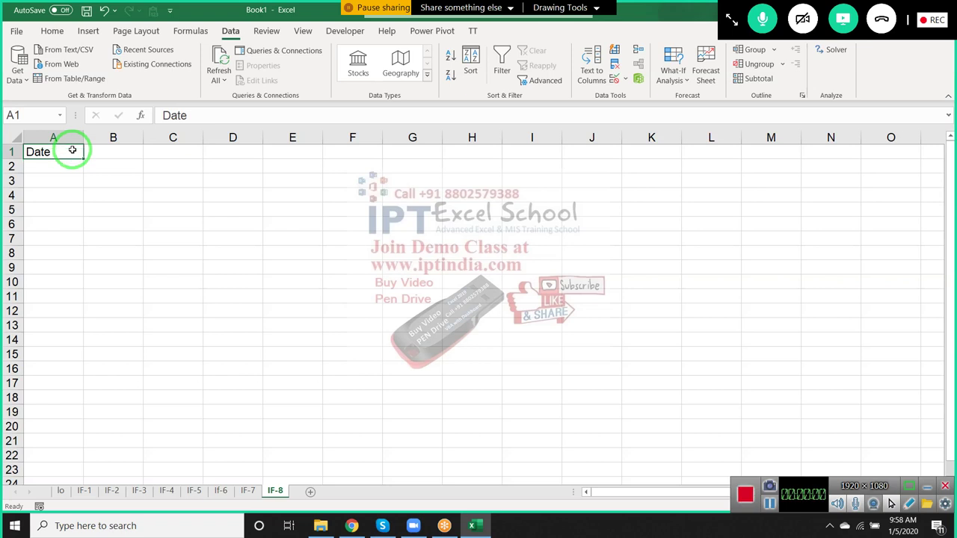
Enter 1/1 in A2 as the first date, 1-Jan-20
key("Right")
key("Down")
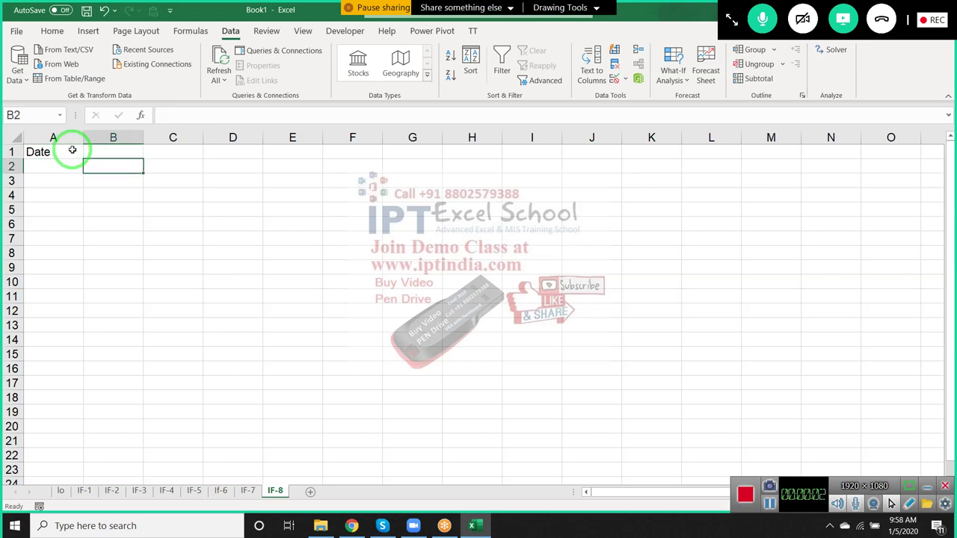
key("Left")
type("1")
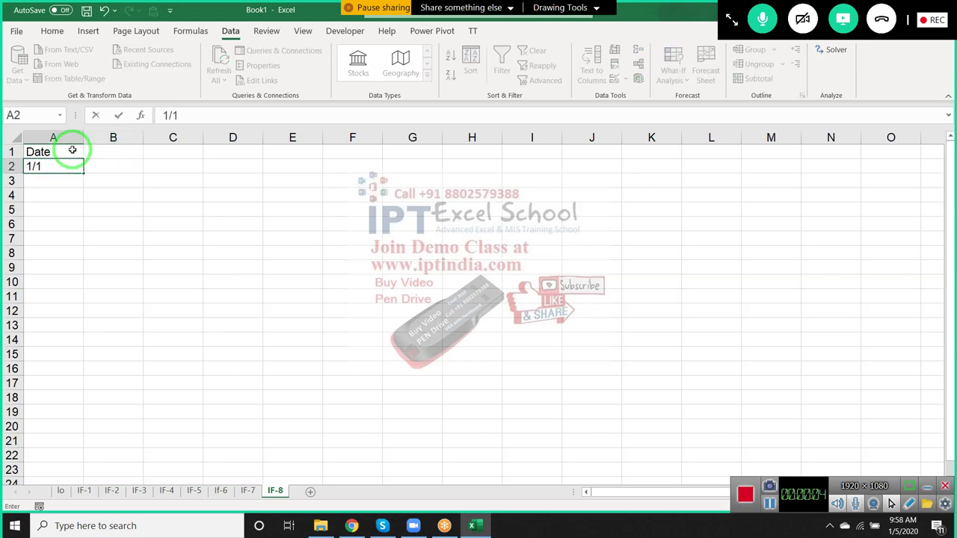
key("Return")
key("Up")
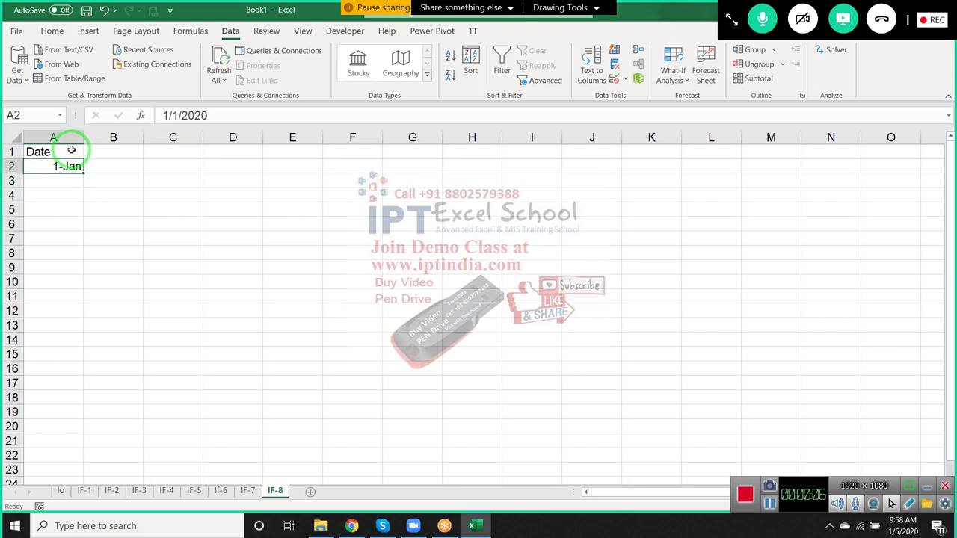
Trial-fill daily dates down column A to 19-Jan, then undo the fill
left_click_drag(83, 173, 84, 427)
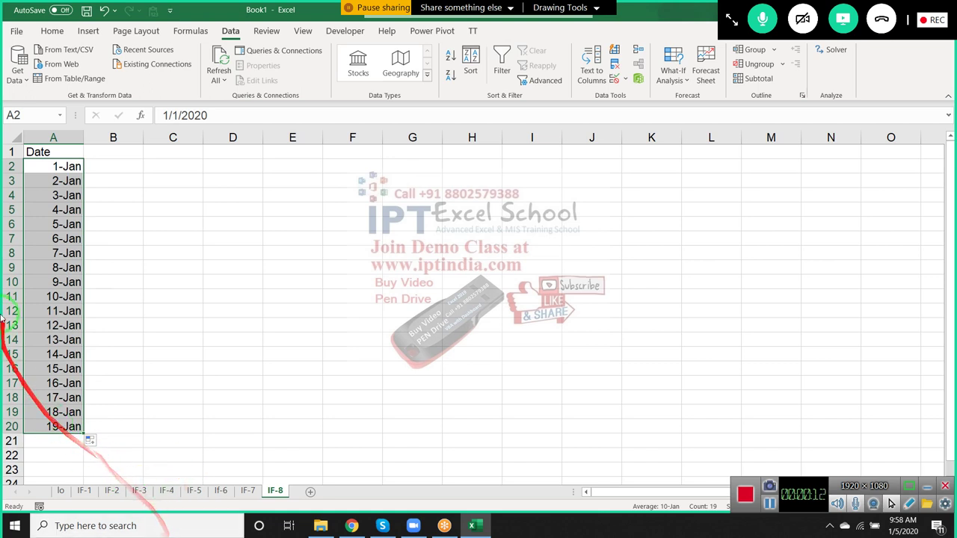
left_click_drag(54, 224, 53, 210)
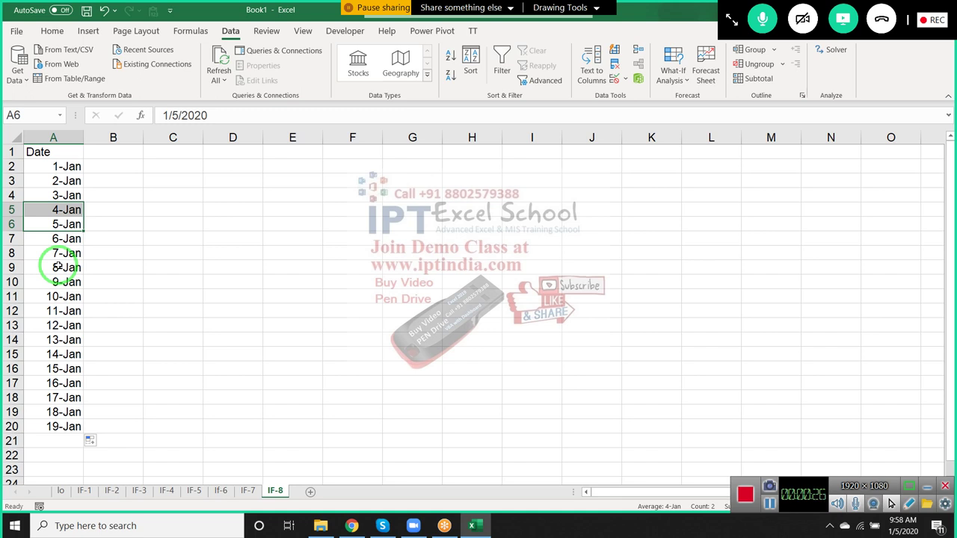
key("ctrl+z")
Enter =TEXT(A2,"DDD") in A3 so it shows Wed for 1-Jan
left_click(56, 184)
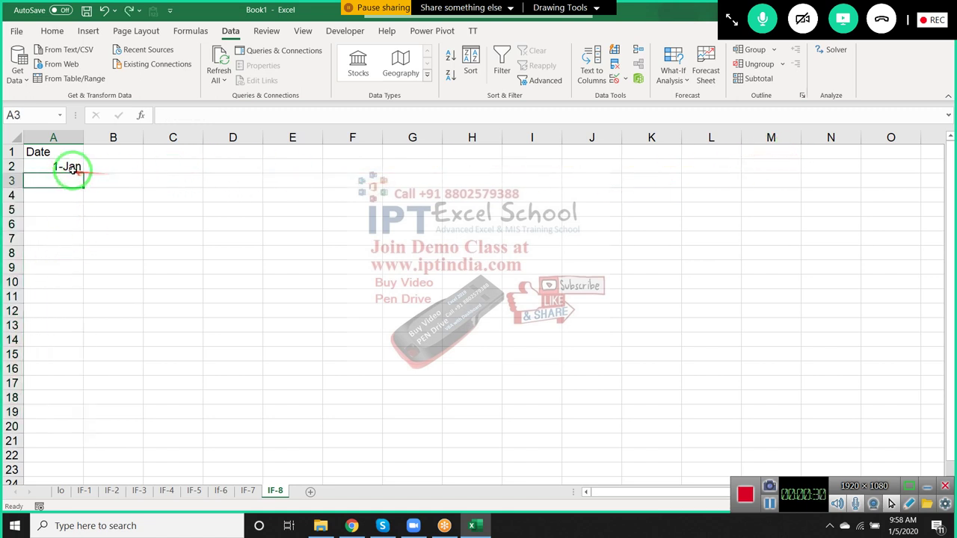
left_click(71, 168)
left_click(70, 180)
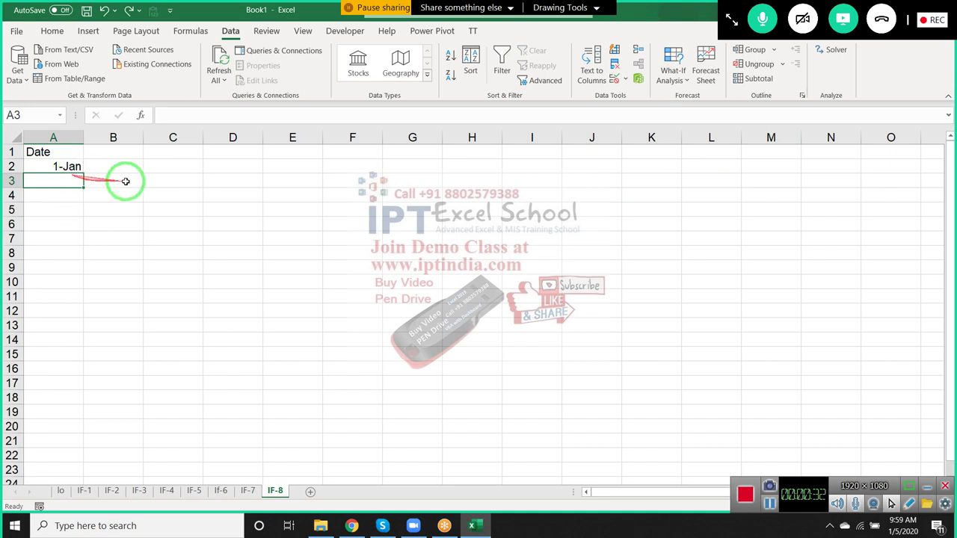
type("=")
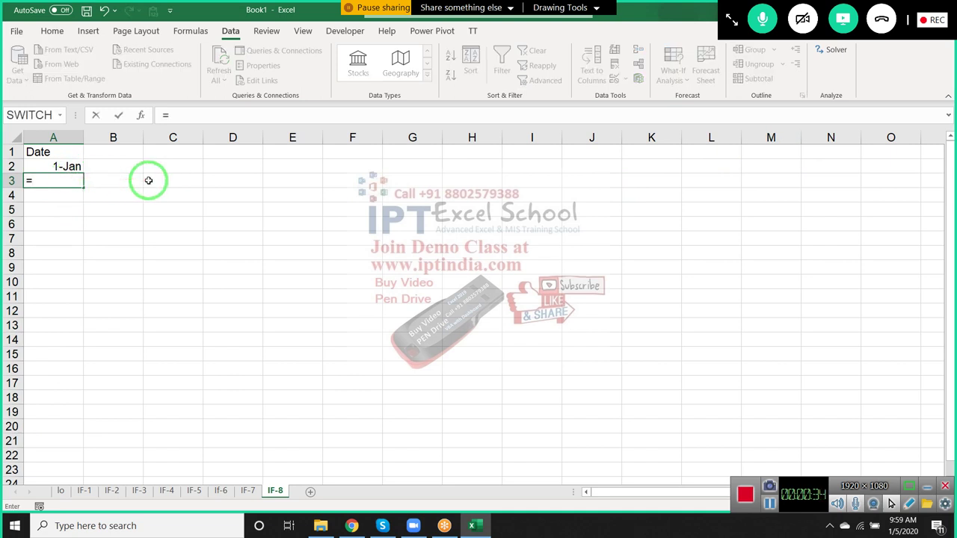
type("t")
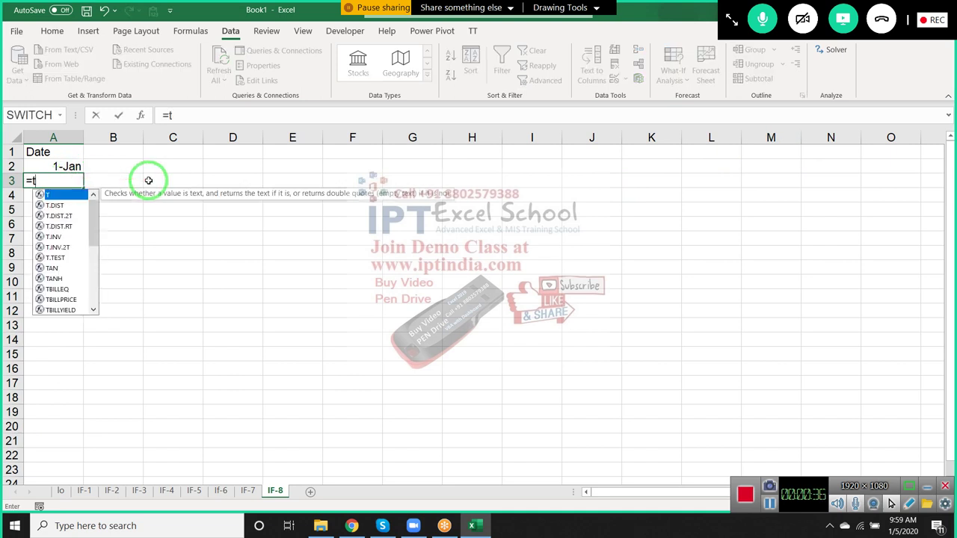
type("e")
key("Tab")
key("Up")
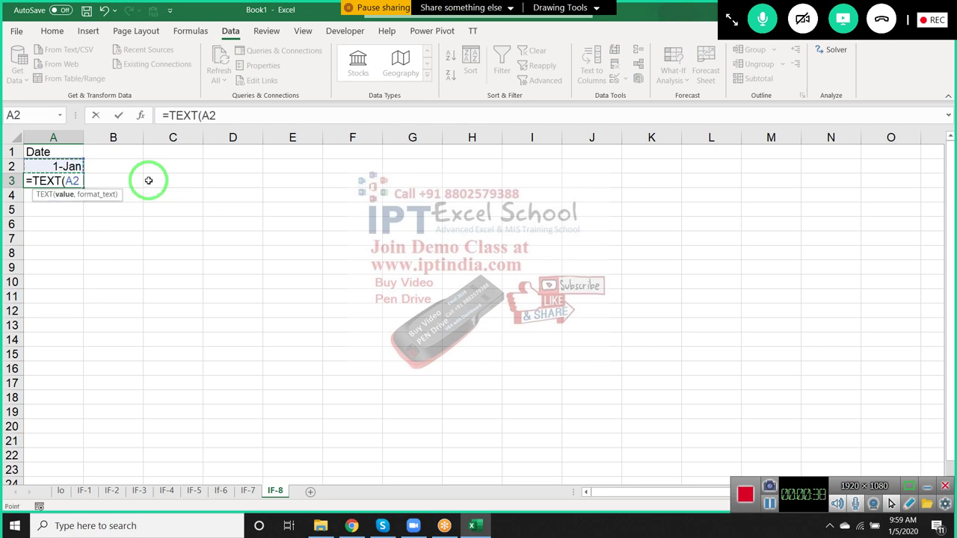
type(",\"DD")
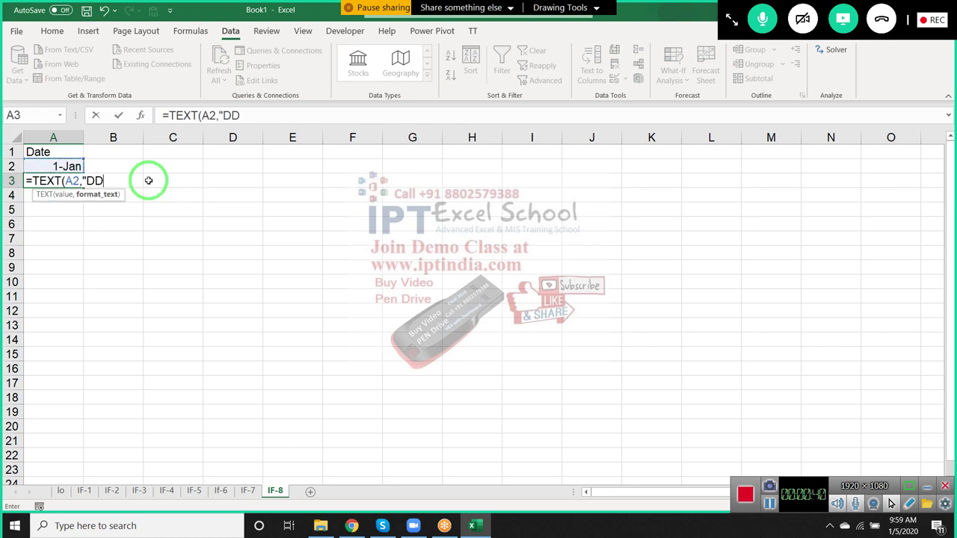
type(")")
key("ctrl+Return")
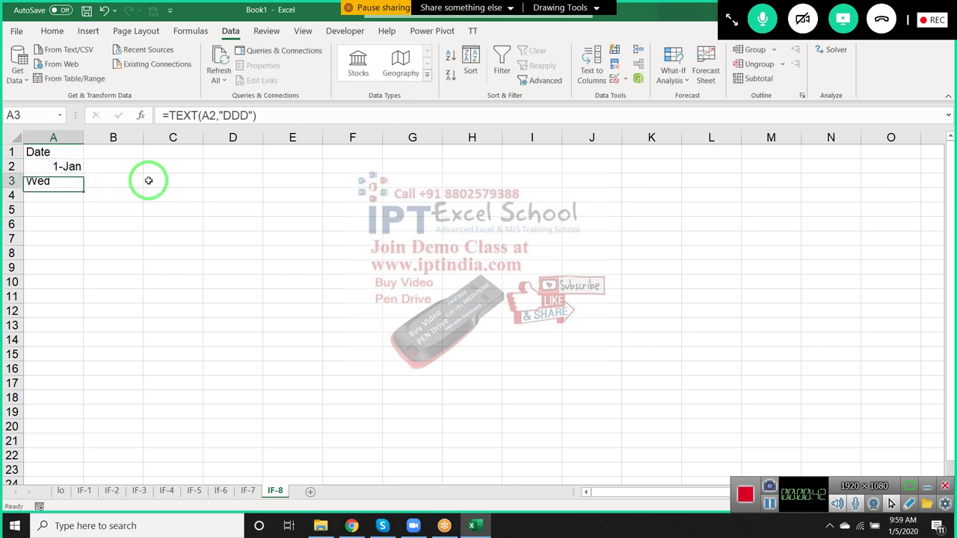
Wrap A3's TEXT formula in an IF that adds 2 days to A2 in the Saturday case
left_click(164, 115)
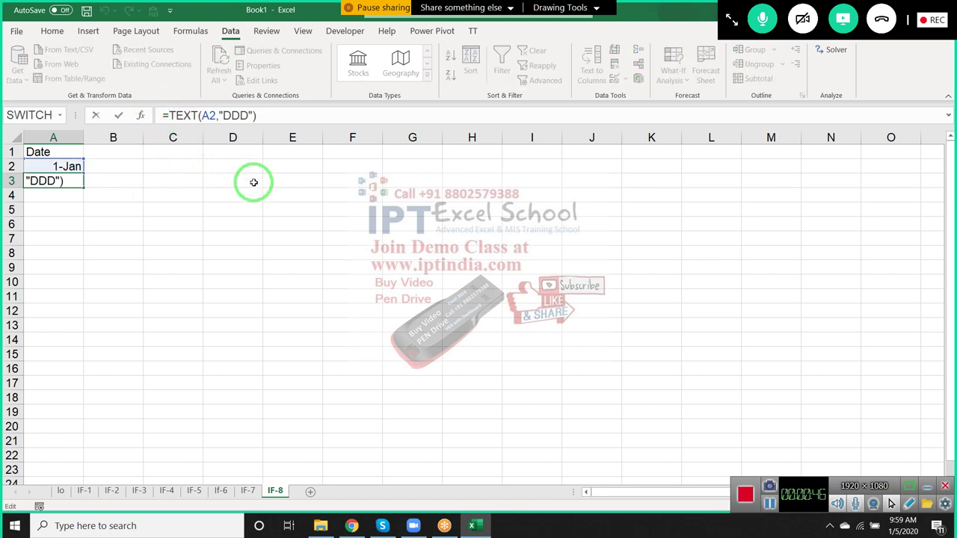
type("IF(")
left_click(310, 118)
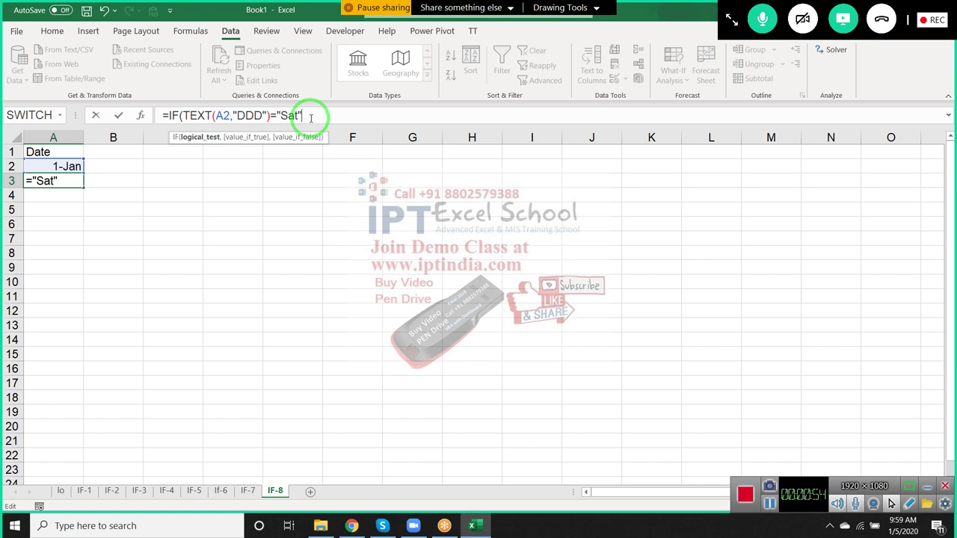
type(",")
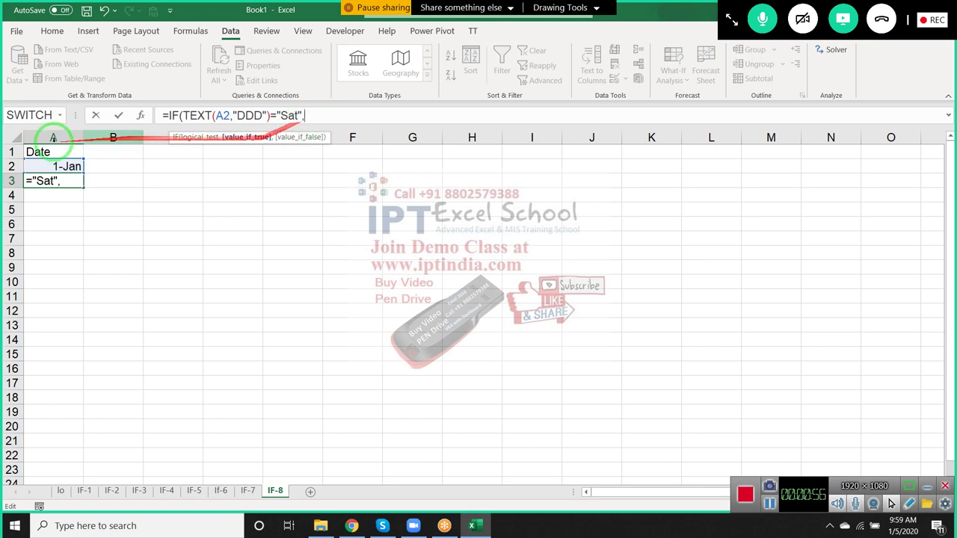
left_click(30, 165)
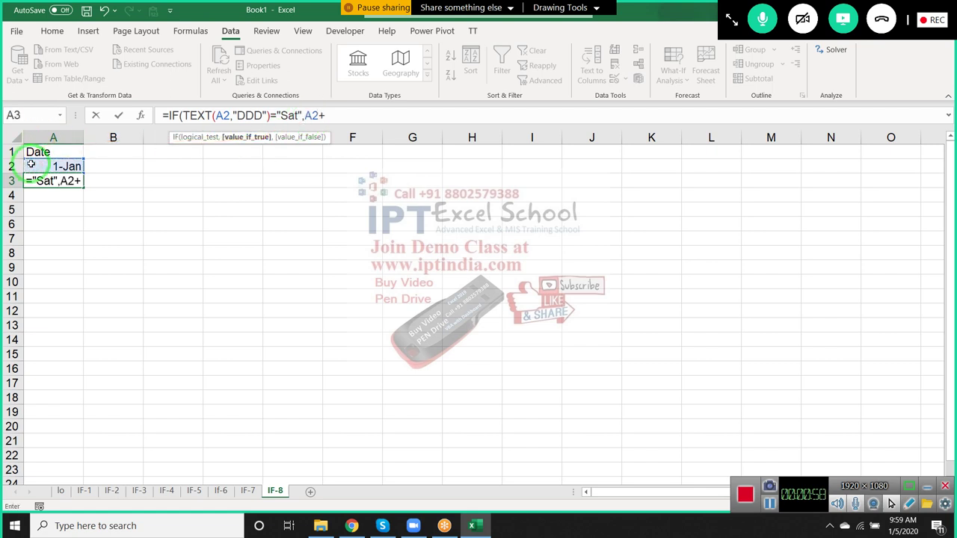
type("2")
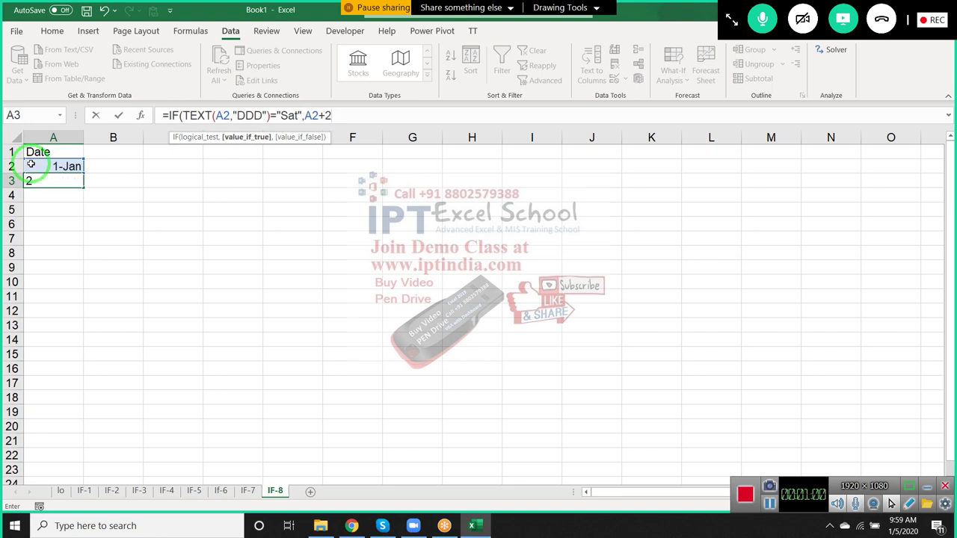
type(",")
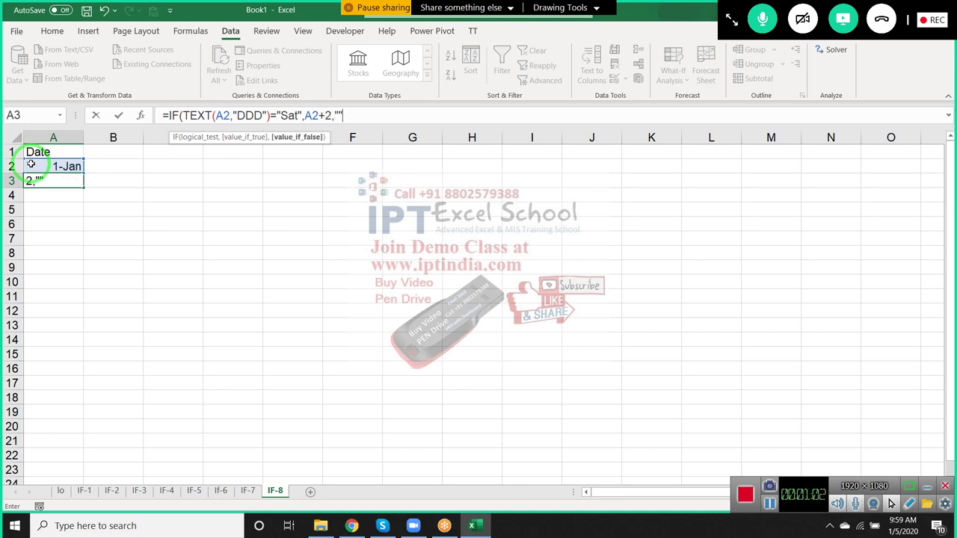
key("Return")
key("Up")
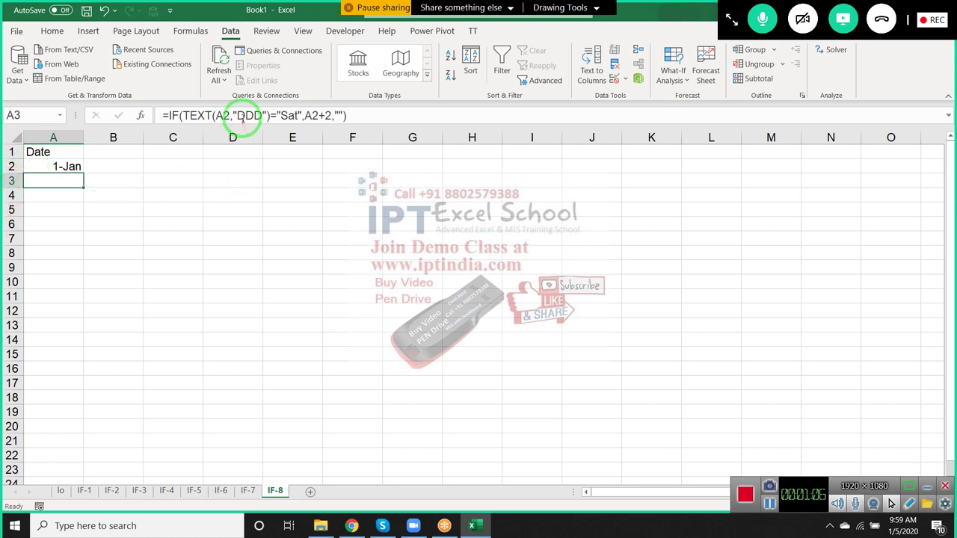
Replace the IF's empty false result with A2+1, so A3 shows 2-Jan-20
left_click(302, 115)
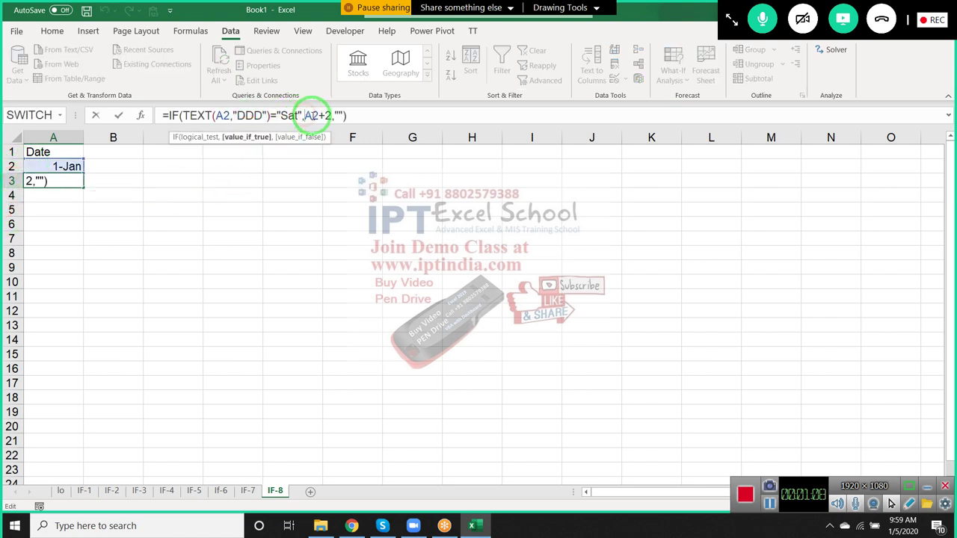
double_click(339, 115)
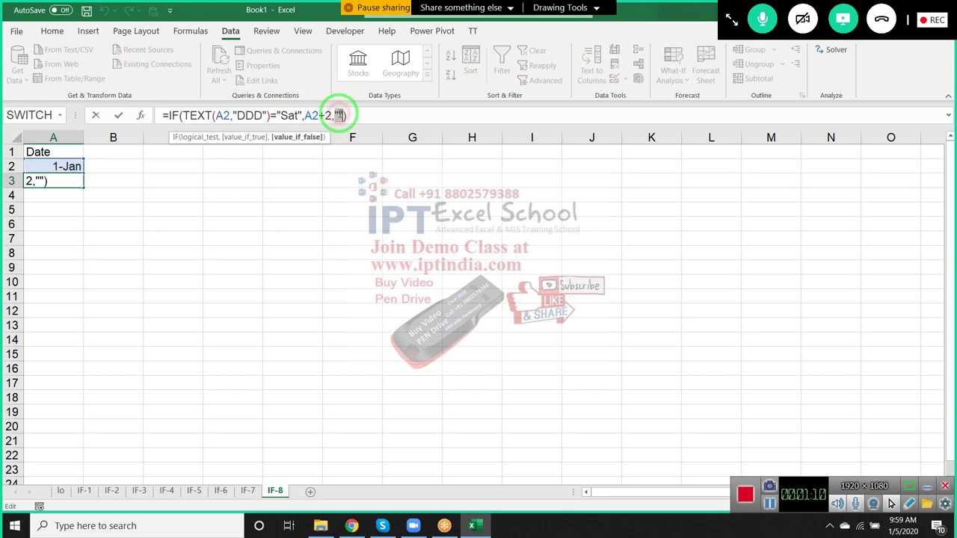
left_click(33, 168)
type("+1")
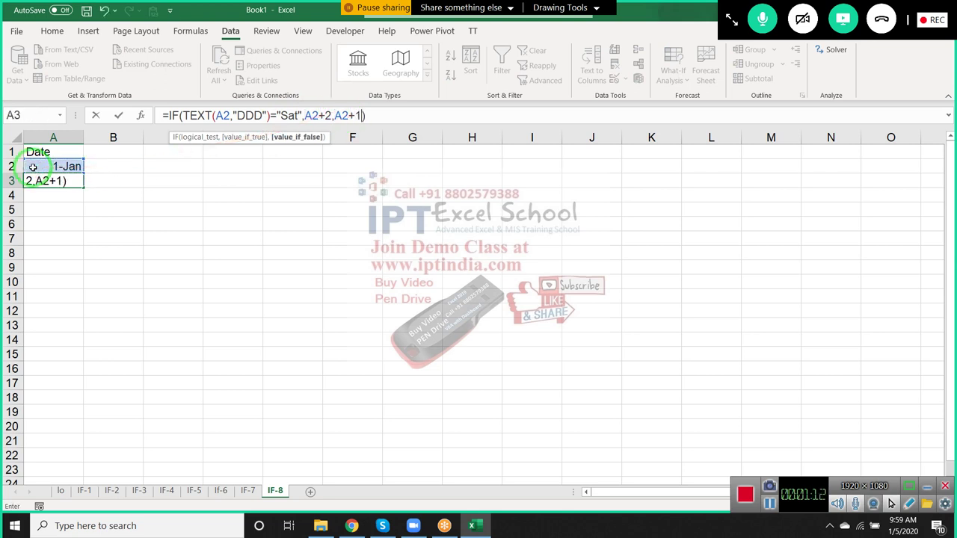
key("Return")
left_click(72, 182)
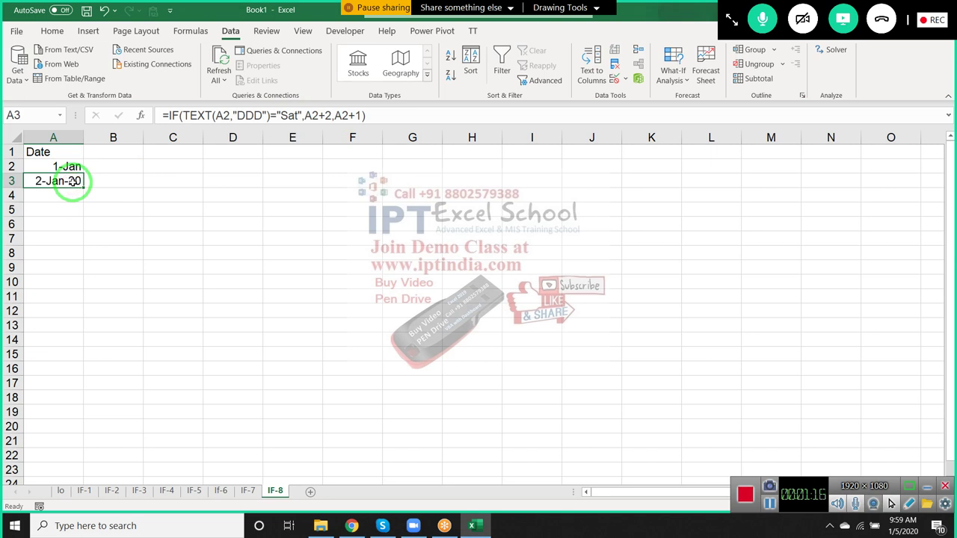
key("Up")
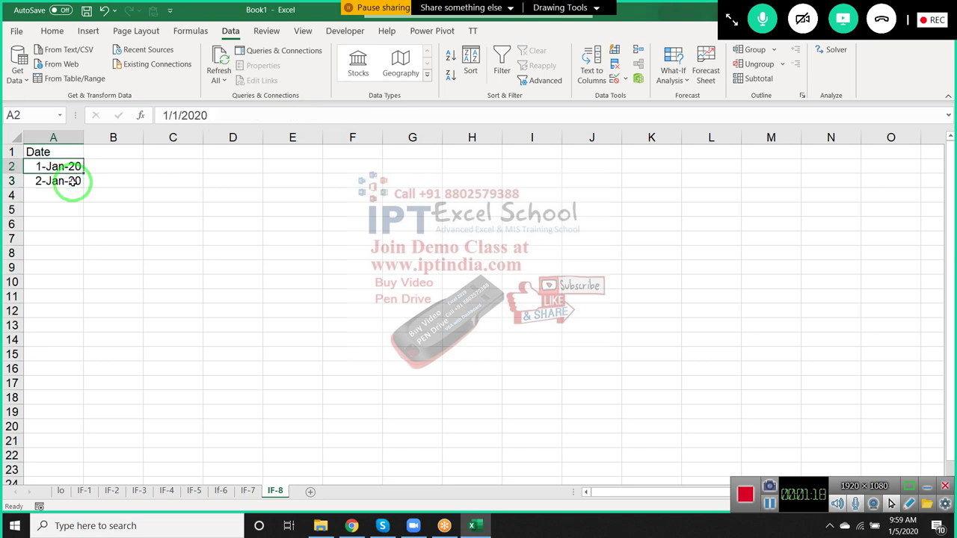
Fill the A3 formula down to A29, producing dates from 2-Jan-20 to 1-Feb-20
left_click(72, 182)
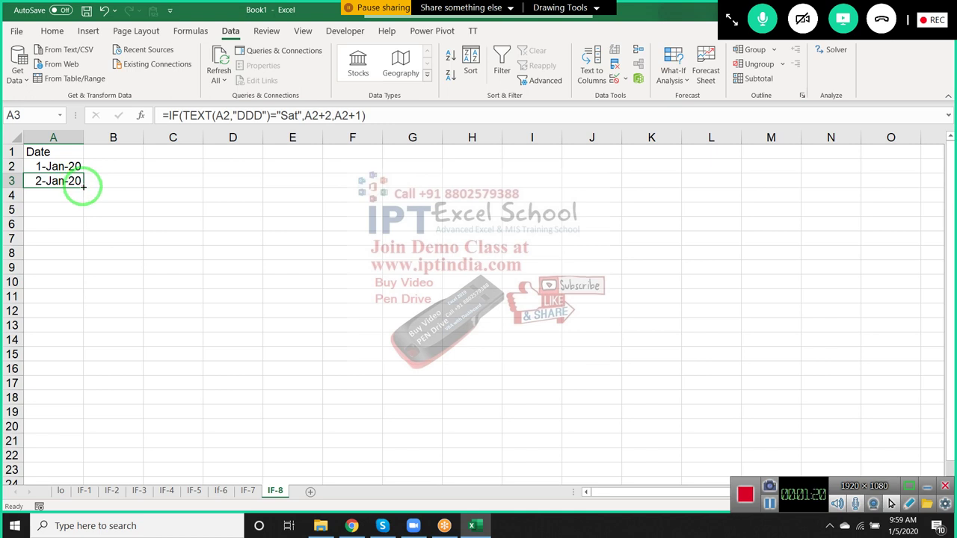
left_click_drag(83, 197, 84, 354)
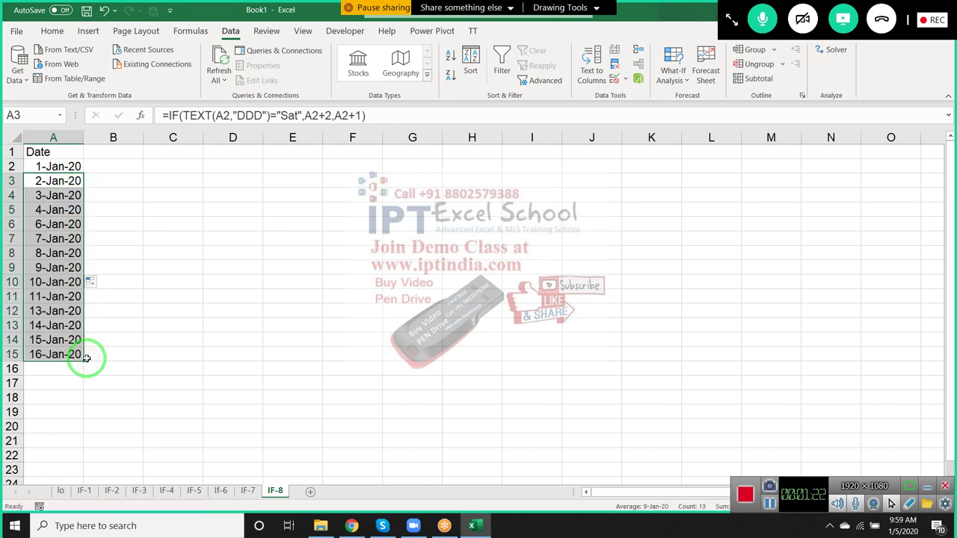
scroll(76, 281, "down", 3)
left_click_drag(83, 231, 96, 411)
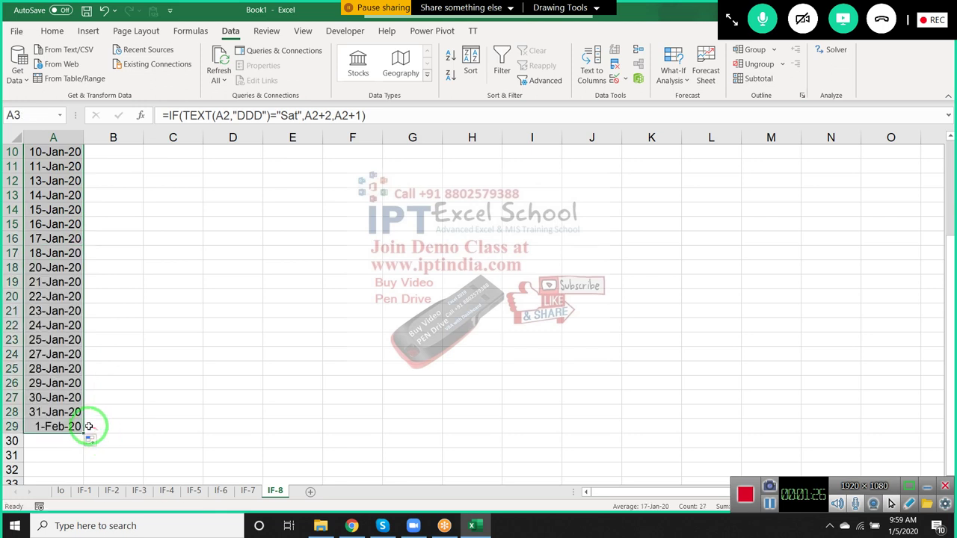
scroll(85, 421, "up", 3)
left_click(98, 339)
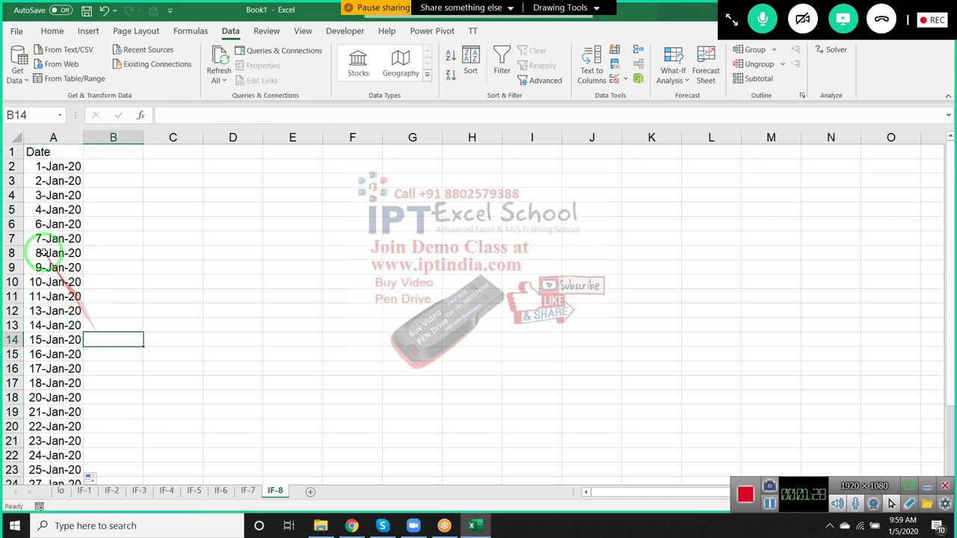
left_click(37, 212)
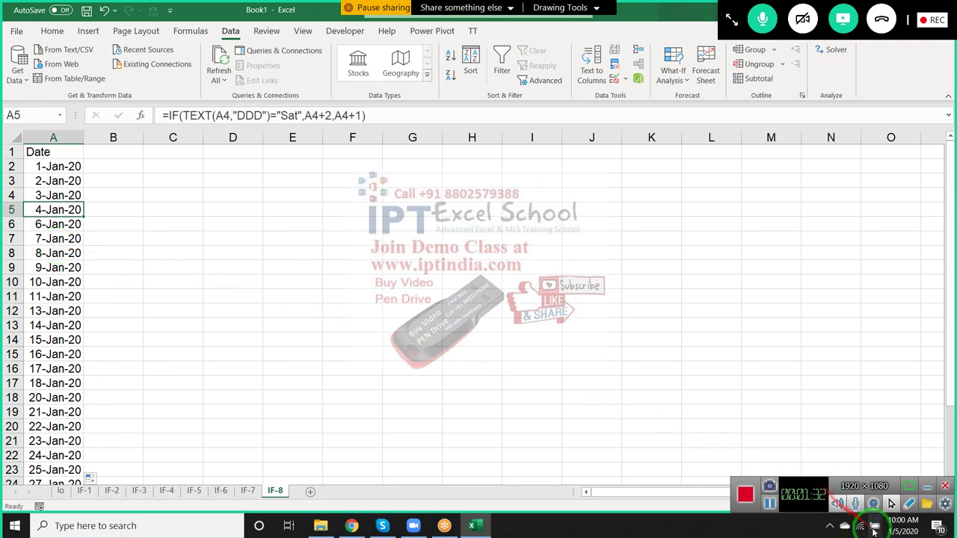
left_click(874, 522)
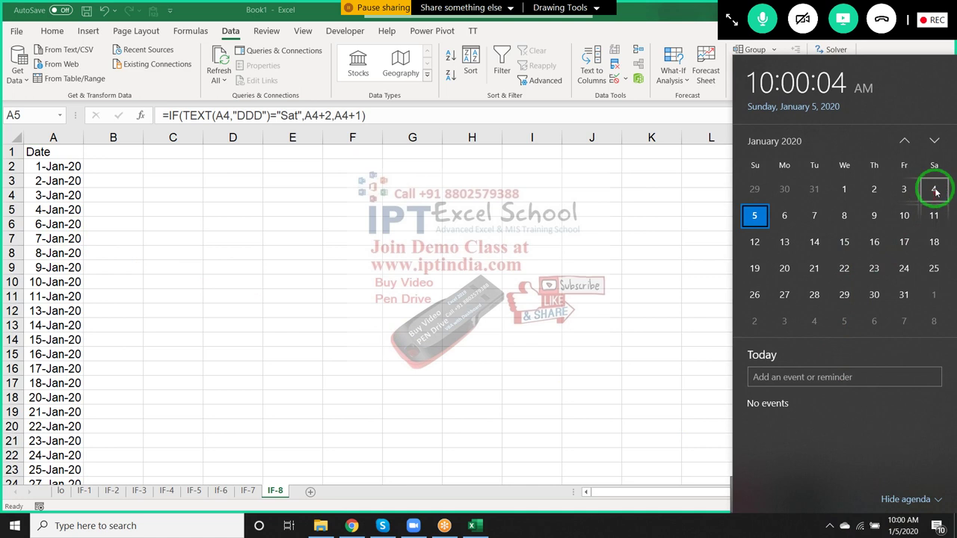
left_click(45, 213)
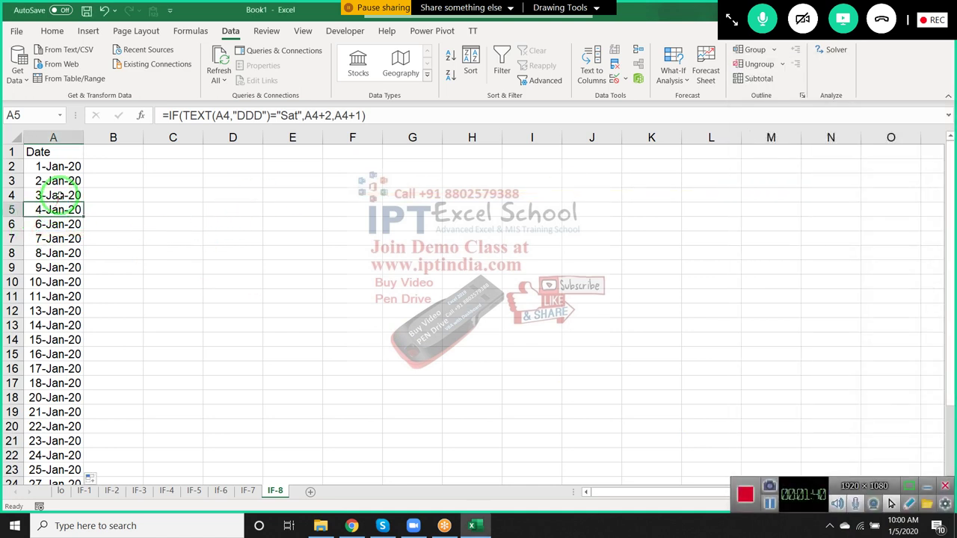
Review A5's formula unchanged, then start editing A3's formula in the formula bar
left_click(263, 118)
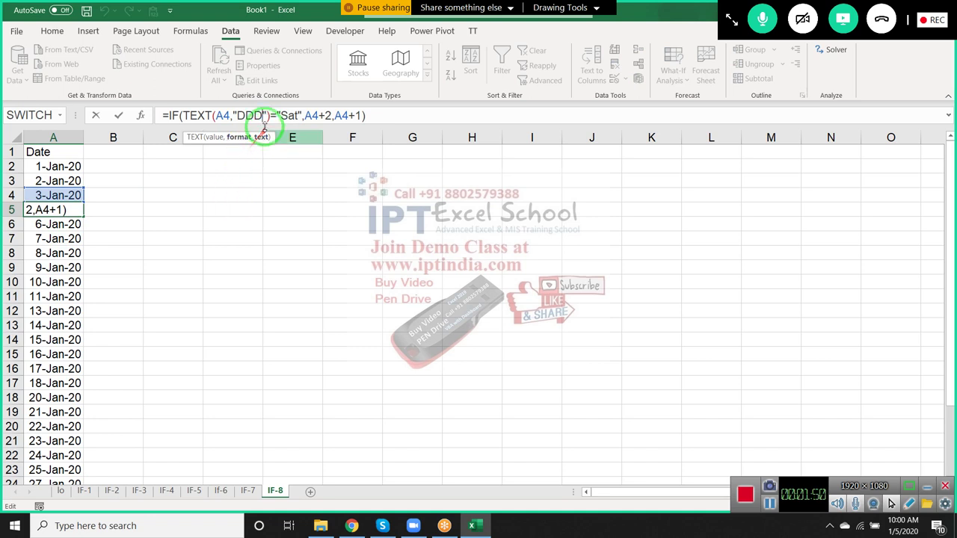
key("ctrl+Return")
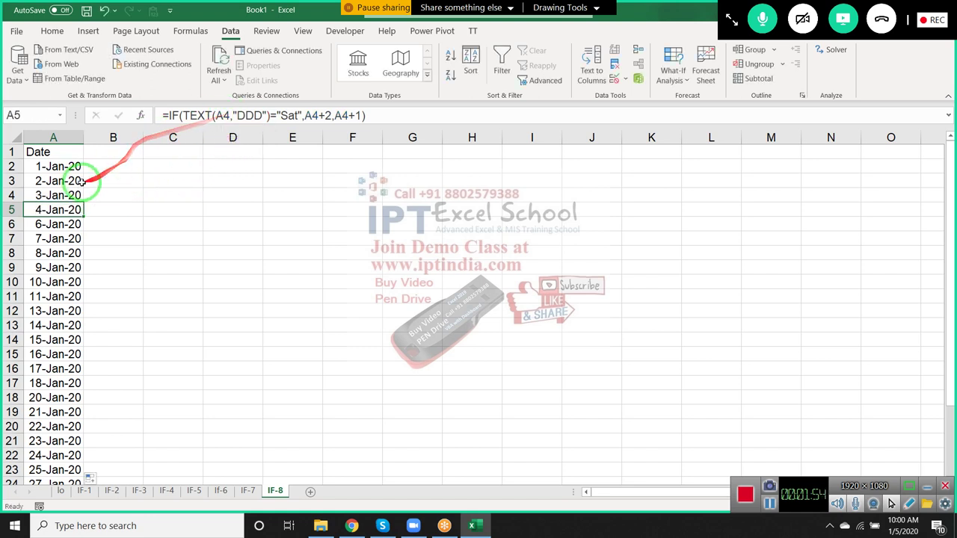
left_click(78, 181)
left_click(246, 117)
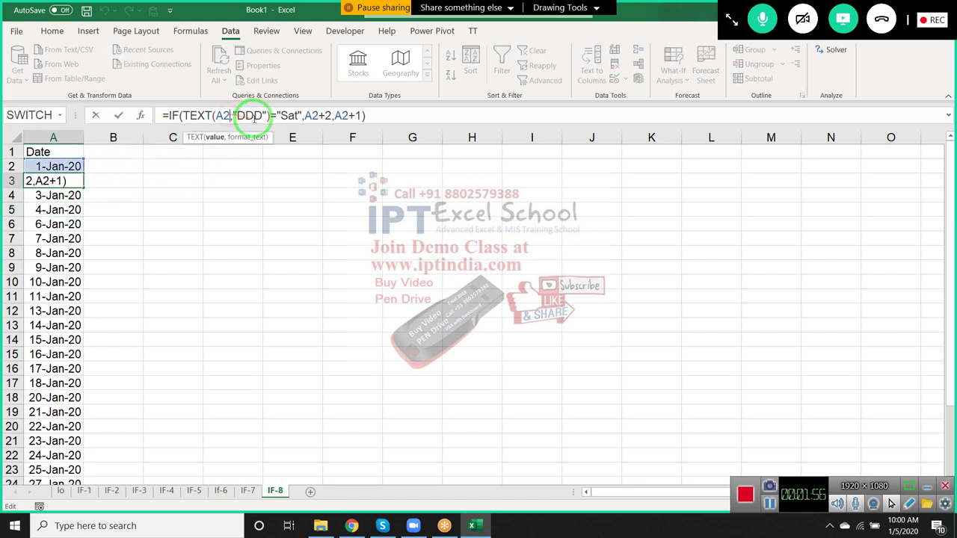
Change A3's test to TEXT(A2+1,"DDD") and refill the formula down column A
type("+")
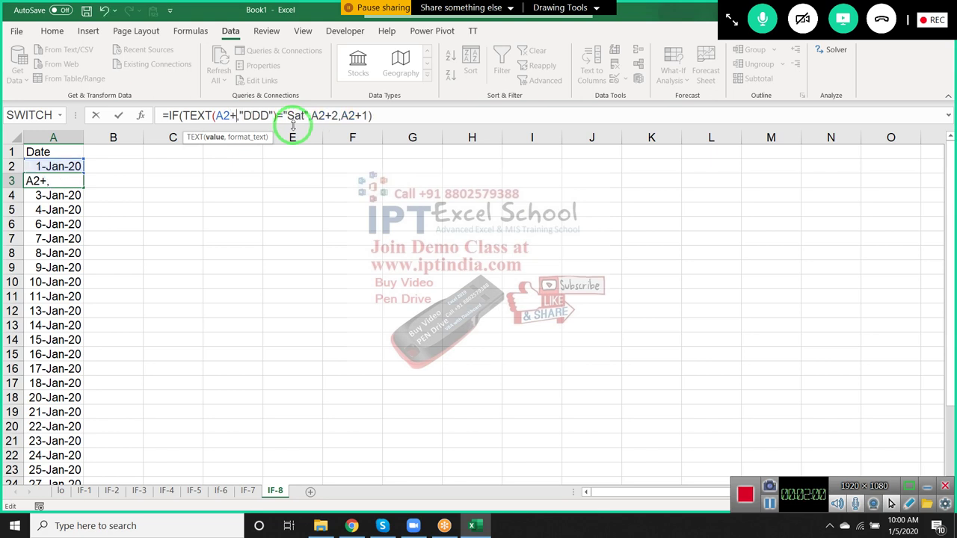
type("1")
key("Return")
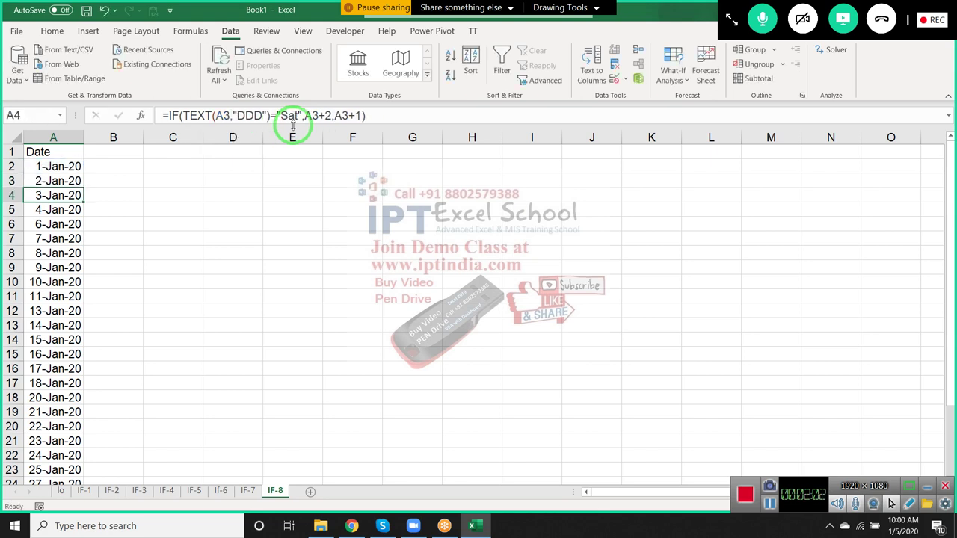
key("Up")
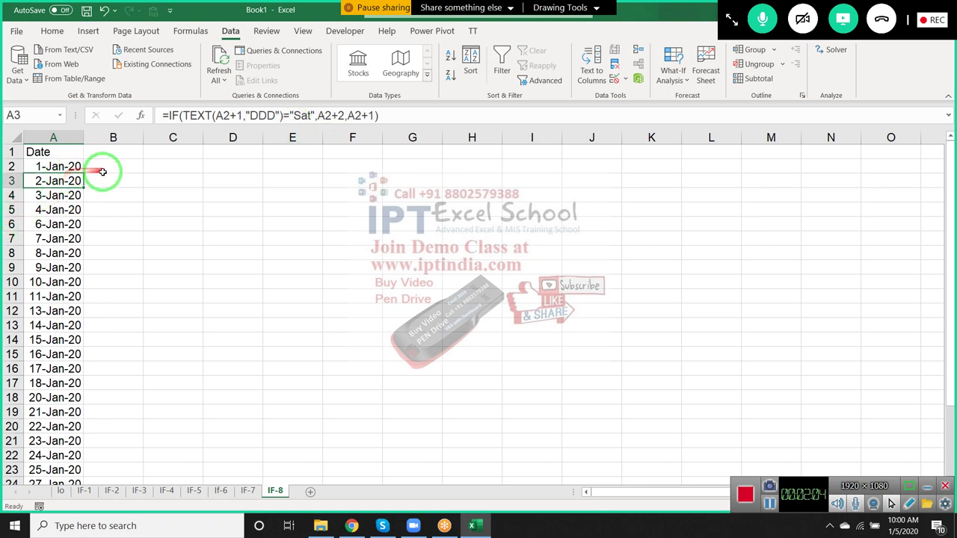
double_click(84, 188)
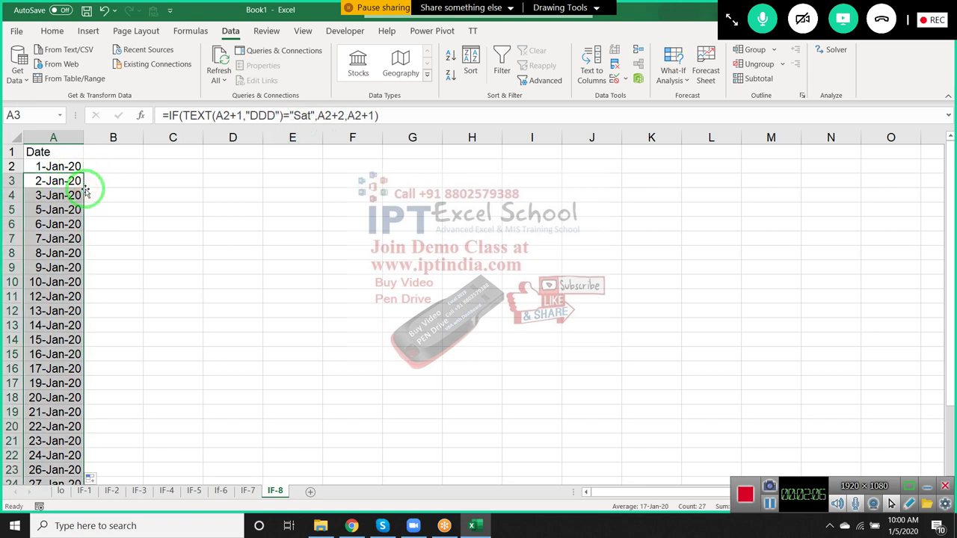
Change A5's Saturday offset from 2 to 3 days
left_click(75, 210)
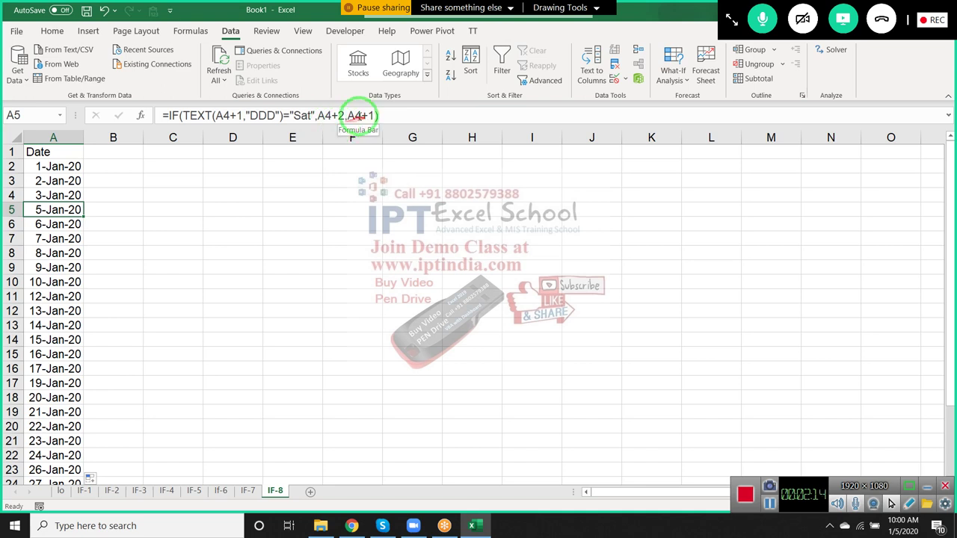
left_click(343, 116)
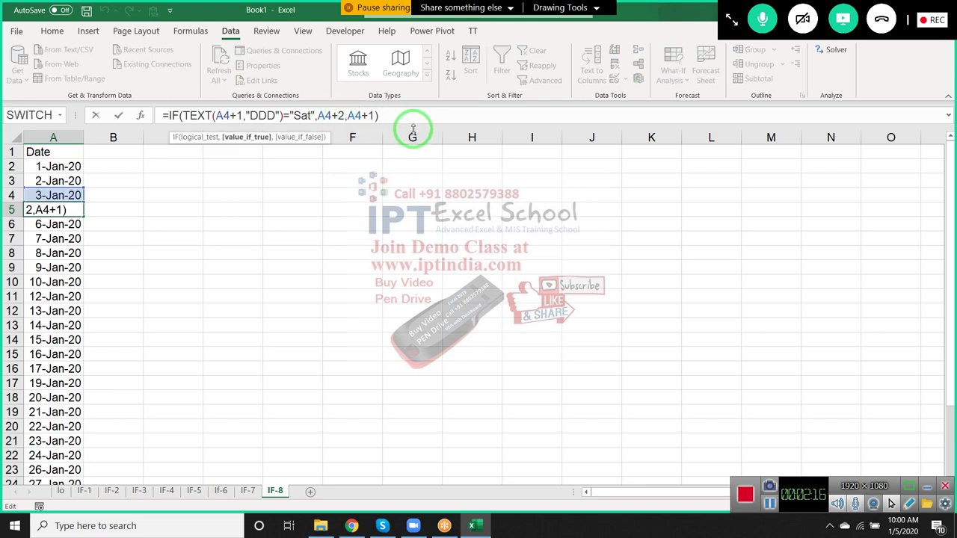
key("BackSpace")
type("3")
key("Return")
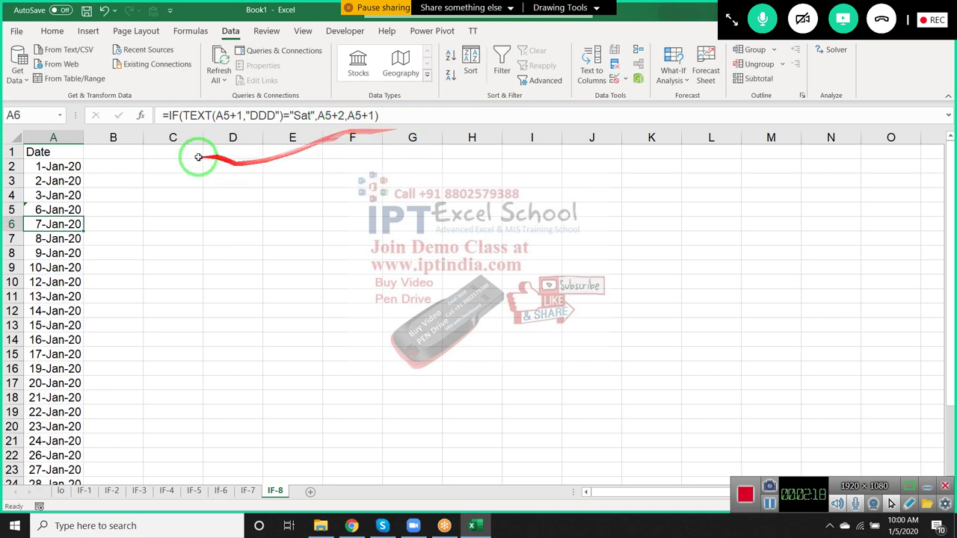
Make A3 add 3 days when the next day is Saturday, then refill column A
left_click(78, 209)
left_click(59, 182)
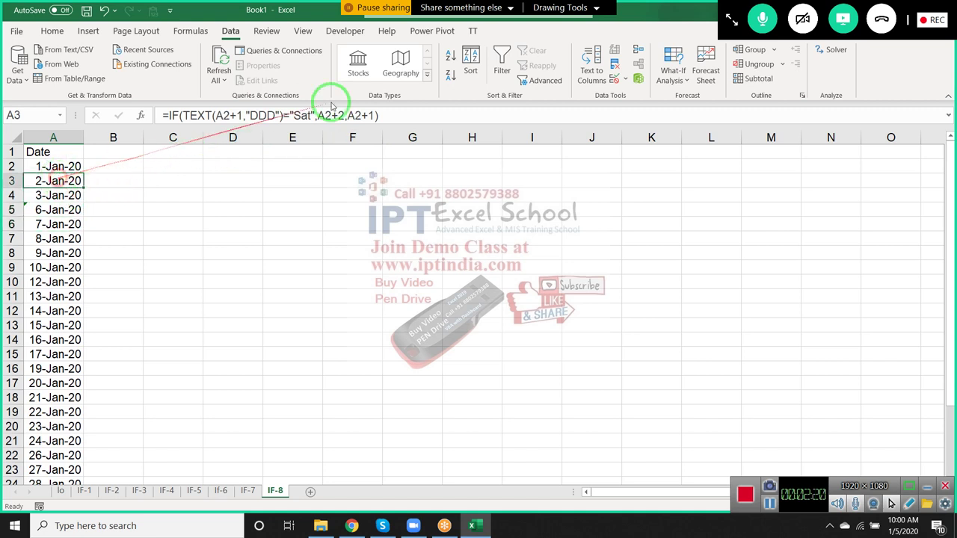
left_click(340, 114)
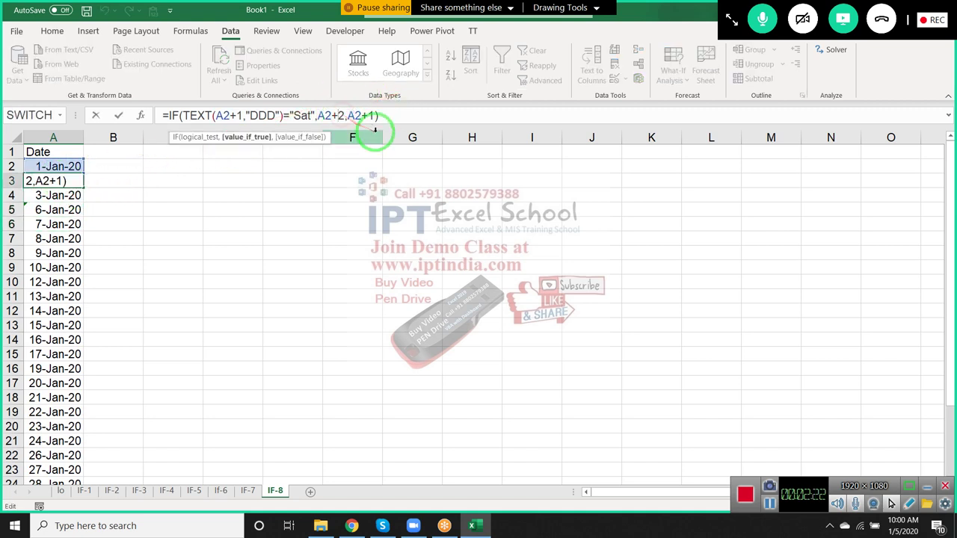
key("BackSpace")
type("3")
key("Return")
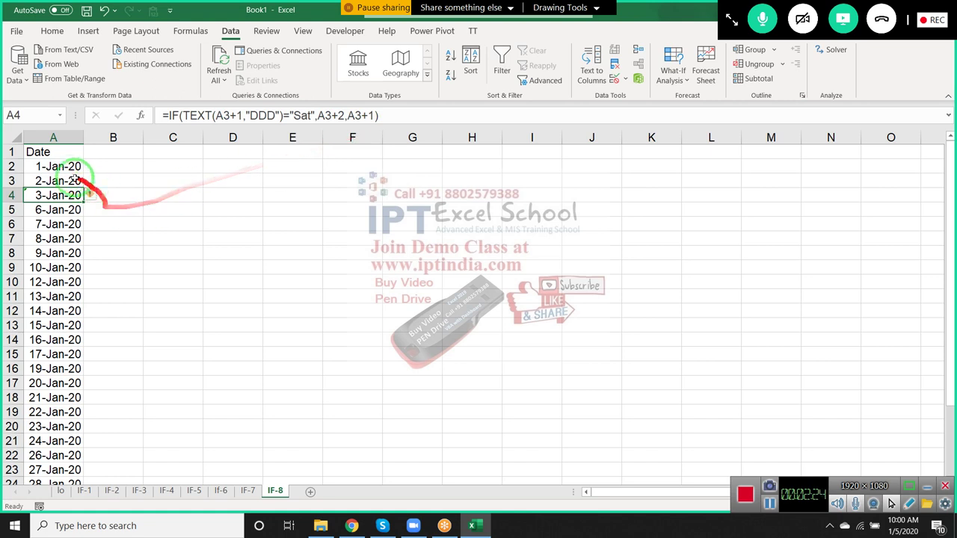
left_click(78, 181)
double_click(84, 188)
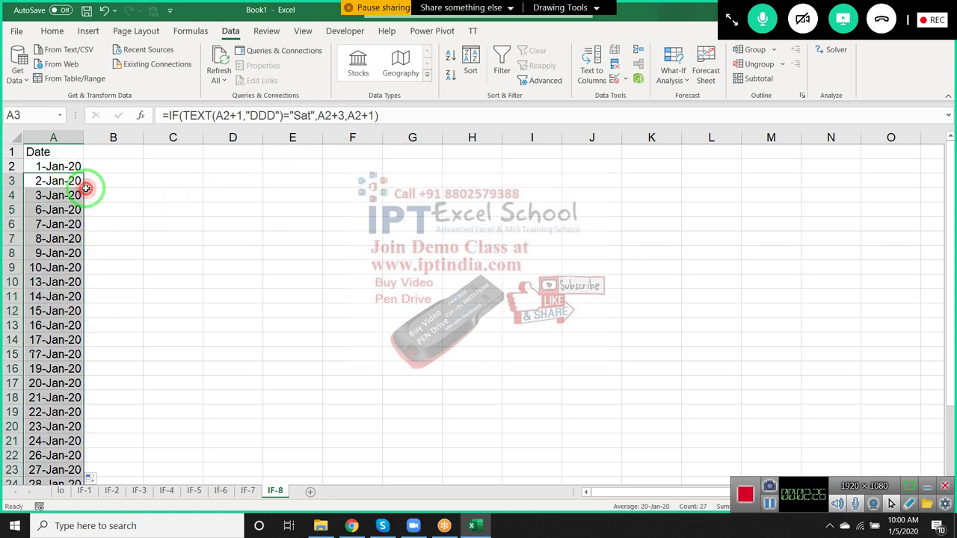
left_click(54, 235)
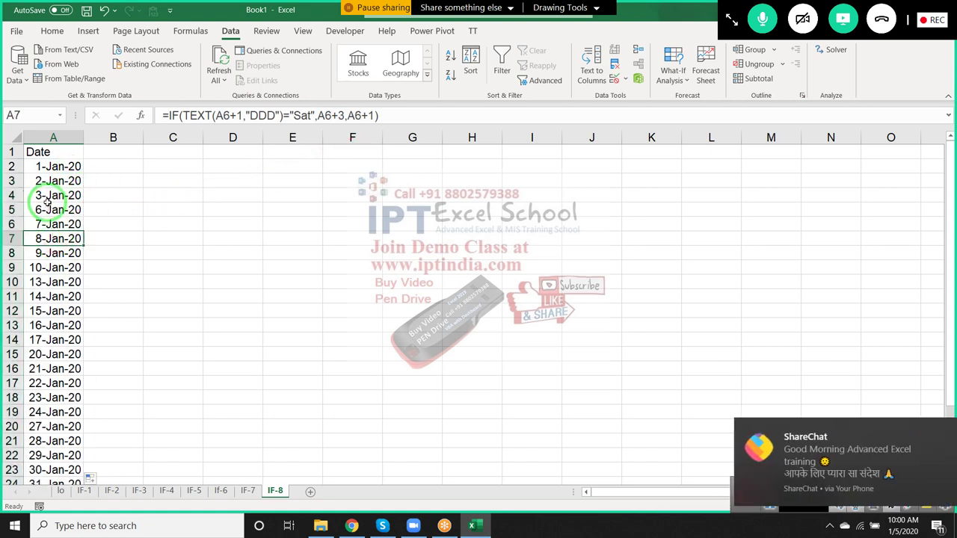
left_click(54, 196)
left_click(54, 210)
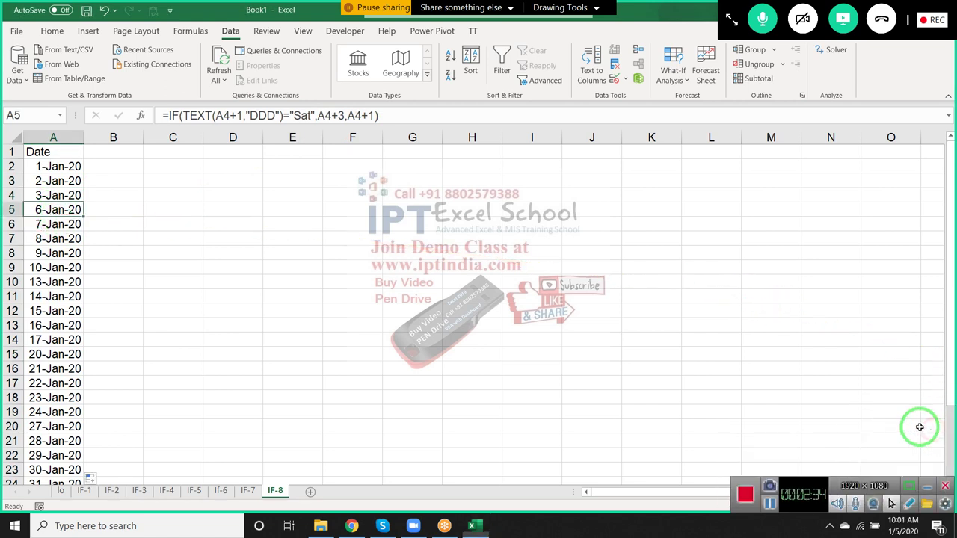
left_click(49, 166)
left_click(52, 181)
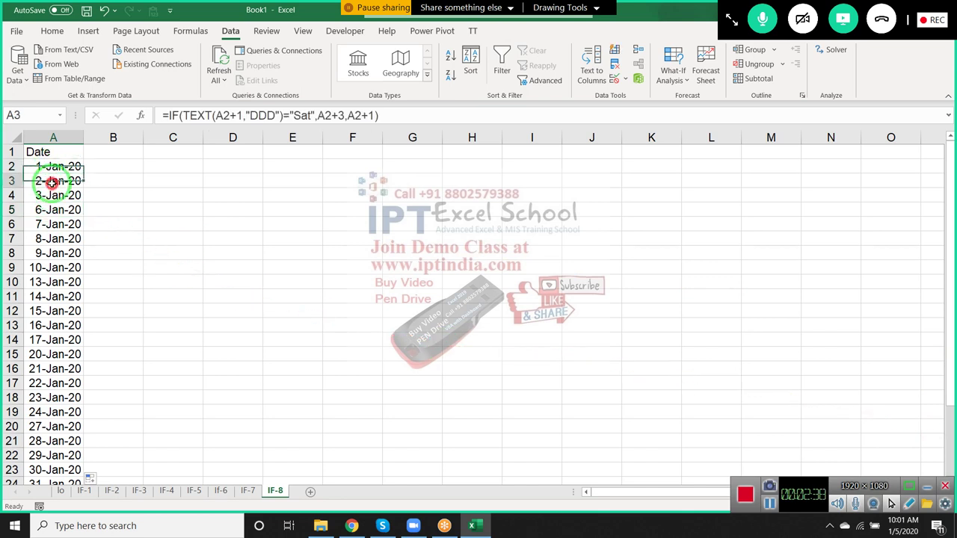
double_click(51, 180)
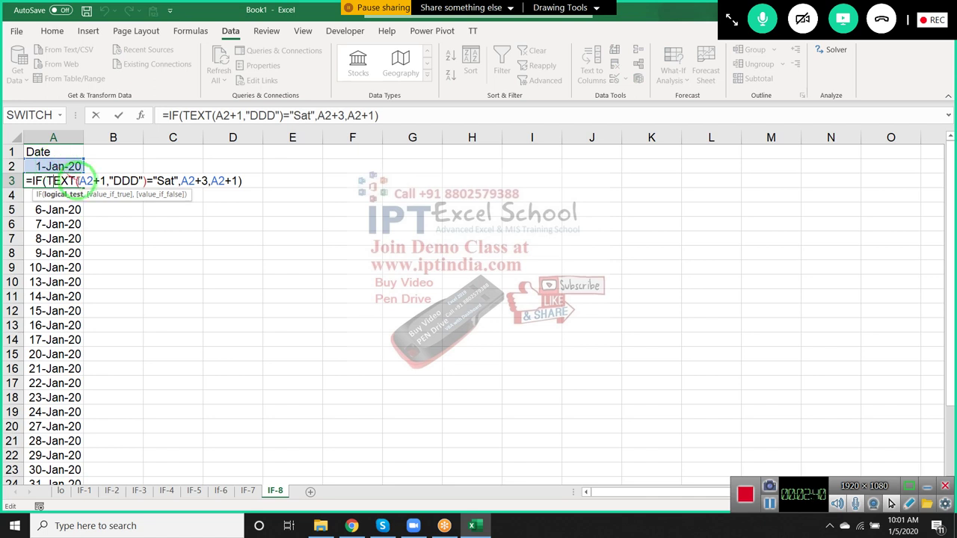
left_click_drag(78, 181, 104, 181)
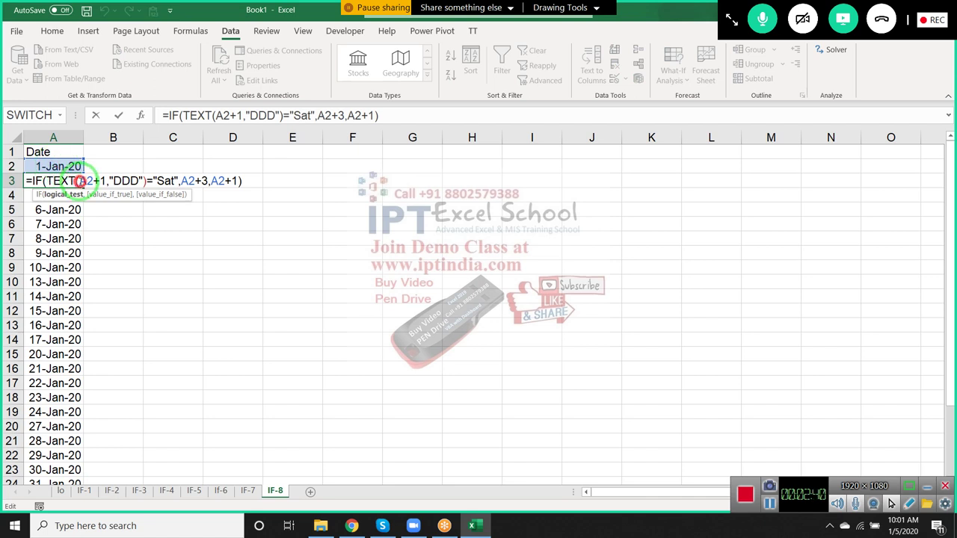
left_click(142, 180)
left_click_drag(142, 181, 80, 181)
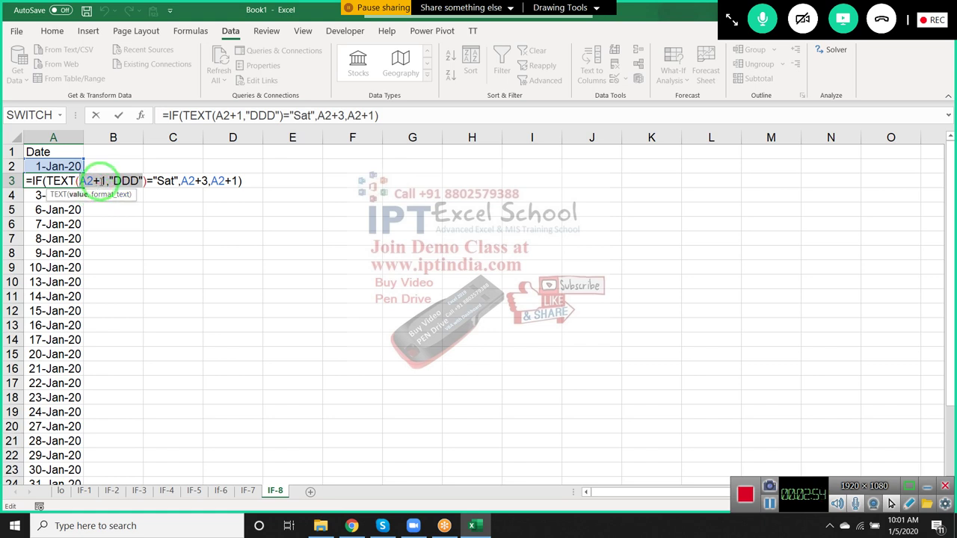
double_click(158, 181)
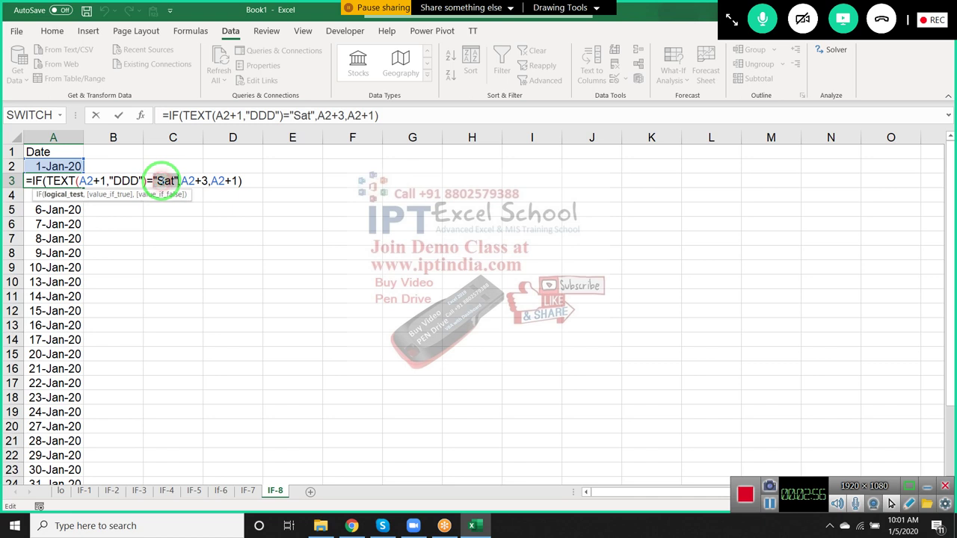
double_click(186, 181)
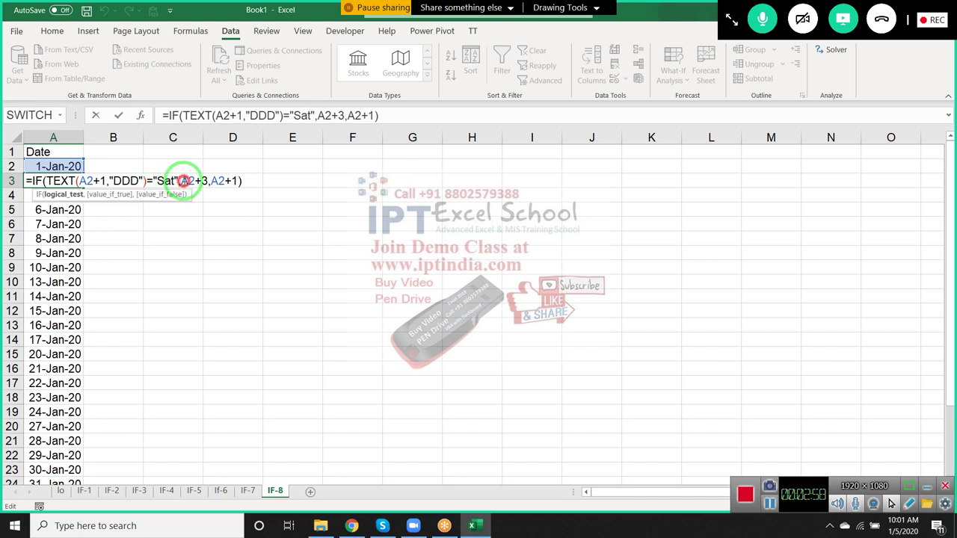
key("ctrl+Return")
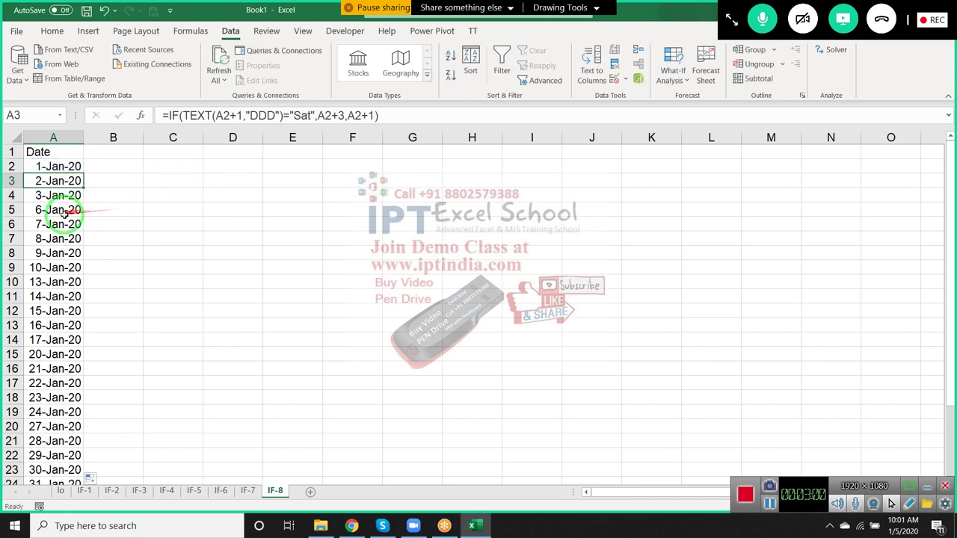
left_click(61, 211)
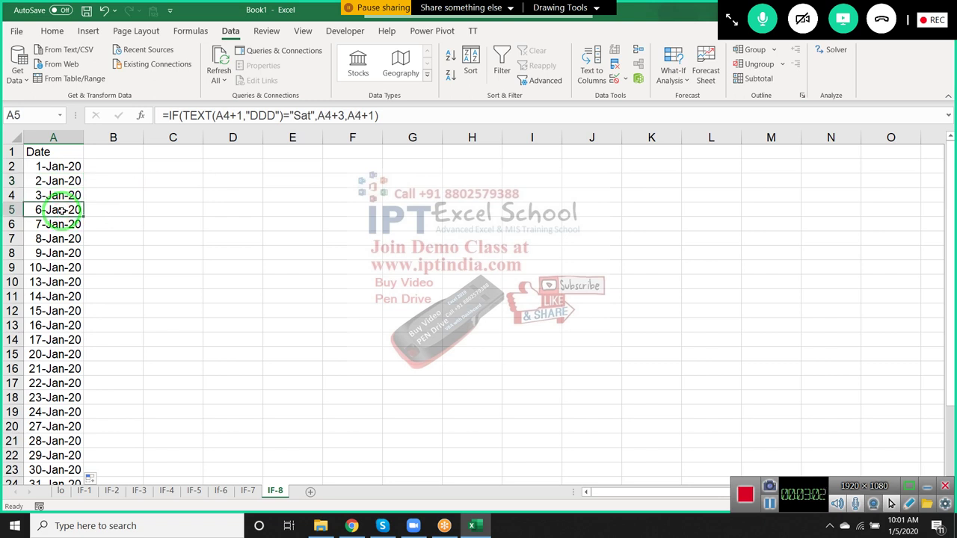
double_click(61, 210)
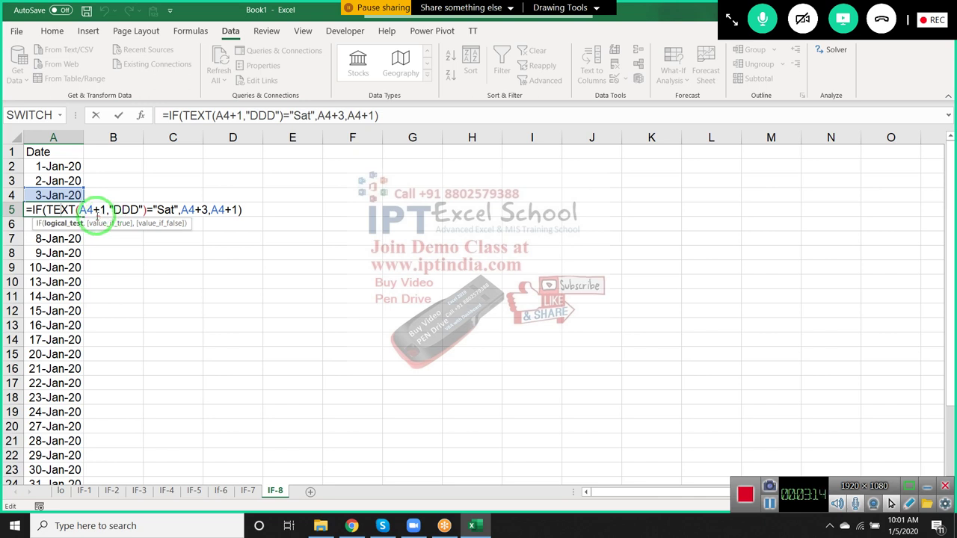
left_click_drag(80, 210, 105, 211)
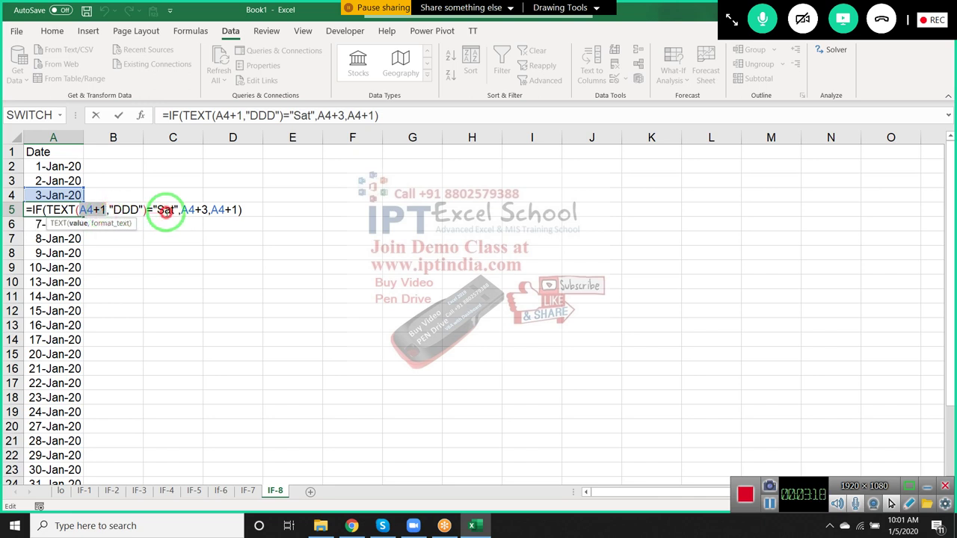
left_click(181, 210)
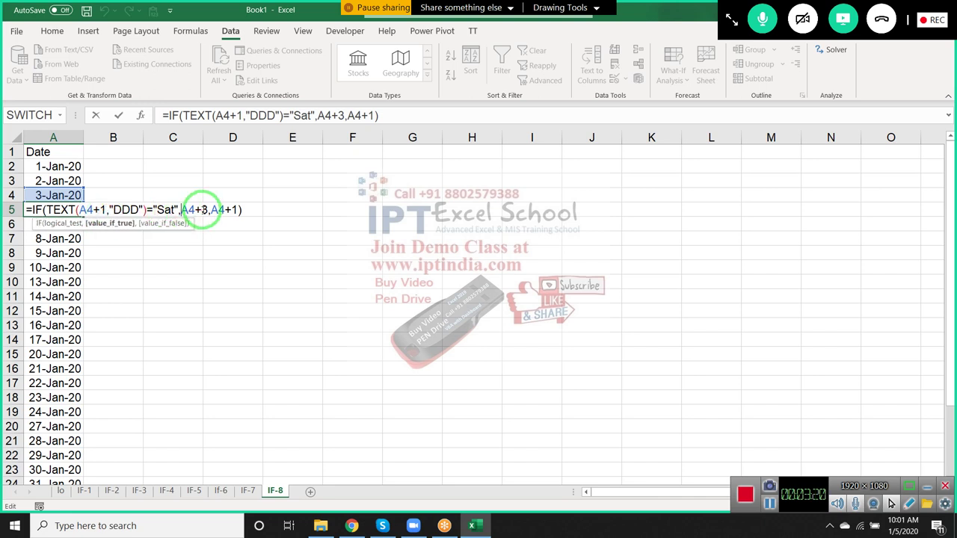
double_click(203, 209)
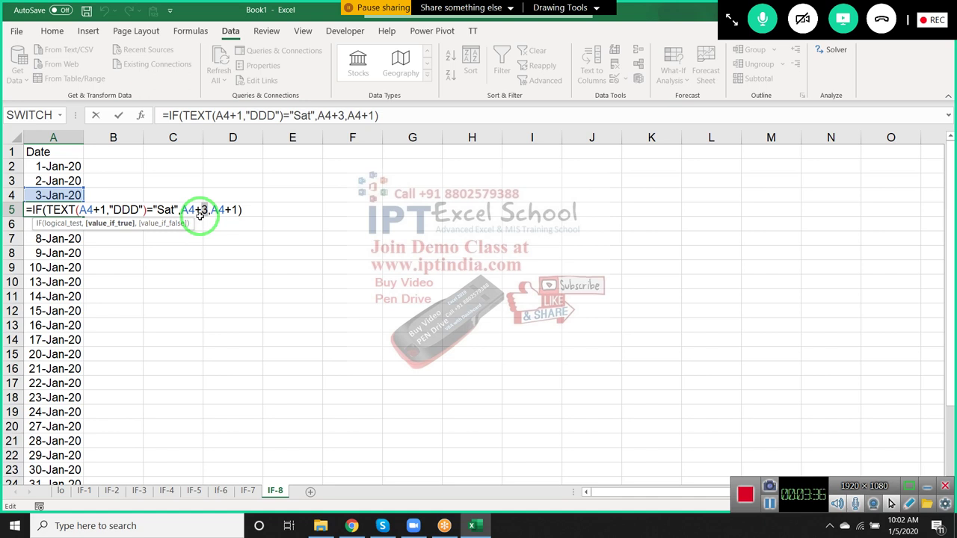
key("Return")
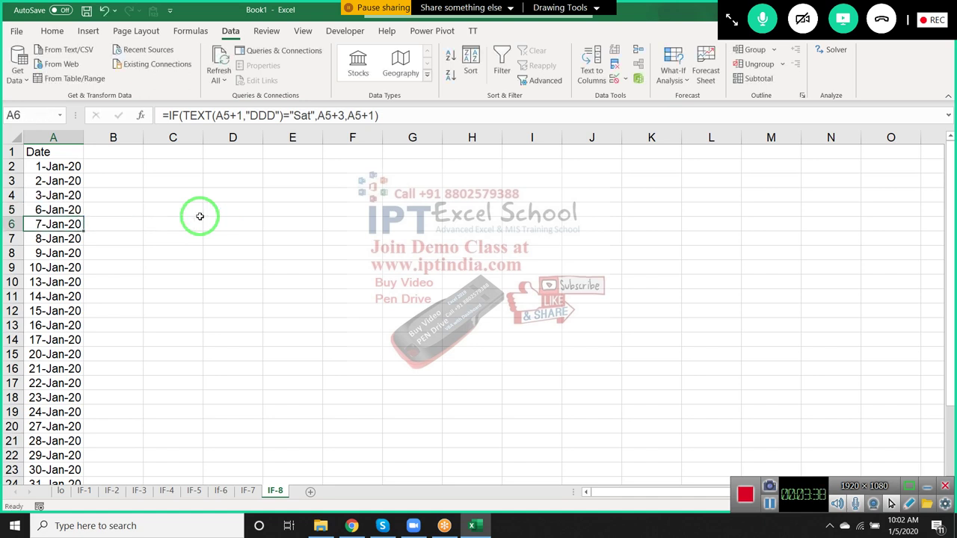
mouse_move(199, 216)
left_mouse_down()
mouse_move(188, 279)
mouse_move(60, 381)
left_mouse_up()
scroll(187, 283, "down", 4)
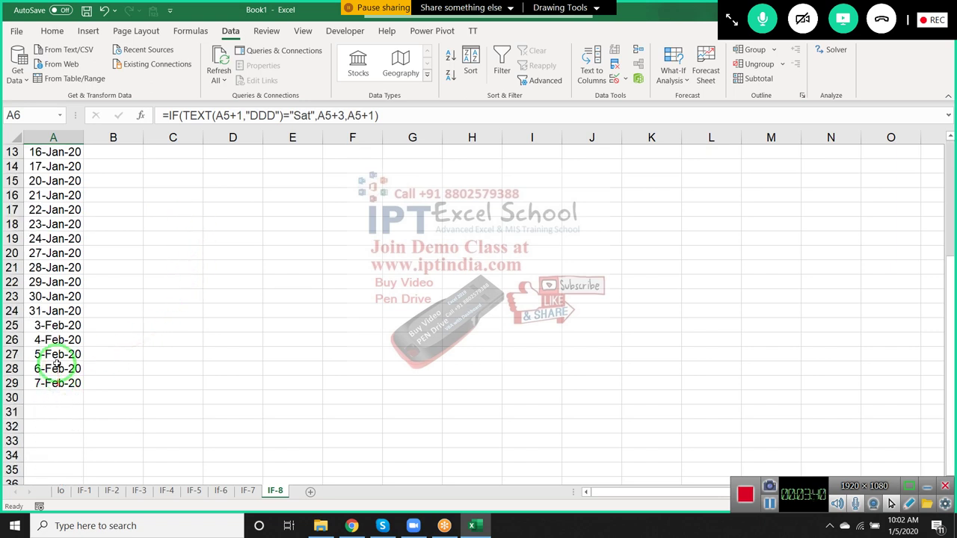
left_click_drag(53, 326, 48, 379)
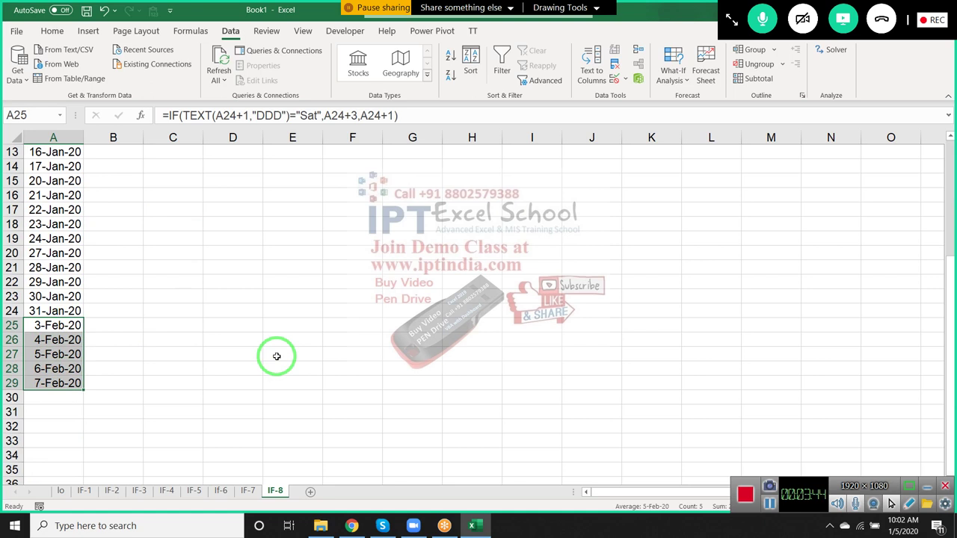
scroll(279, 349, "up", 4)
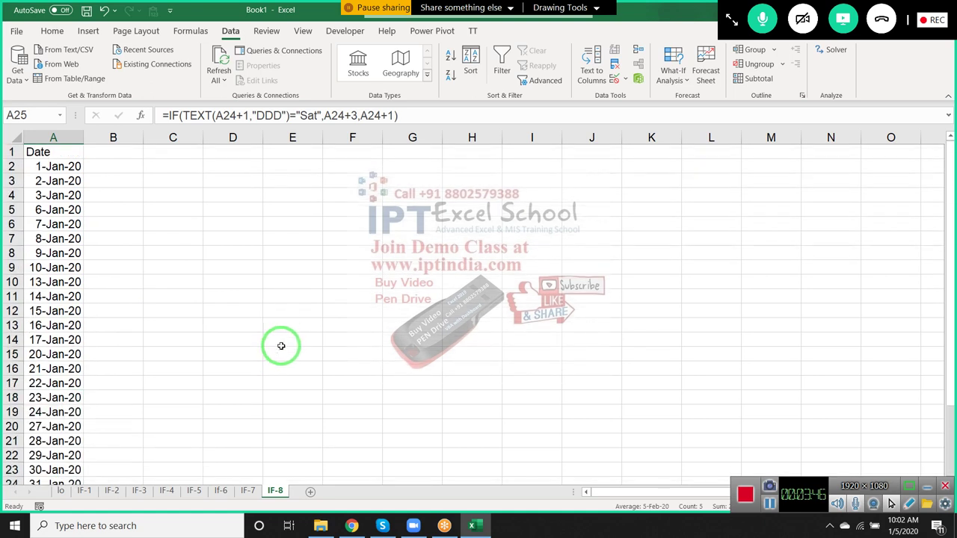
scroll(281, 345, "down", 5)
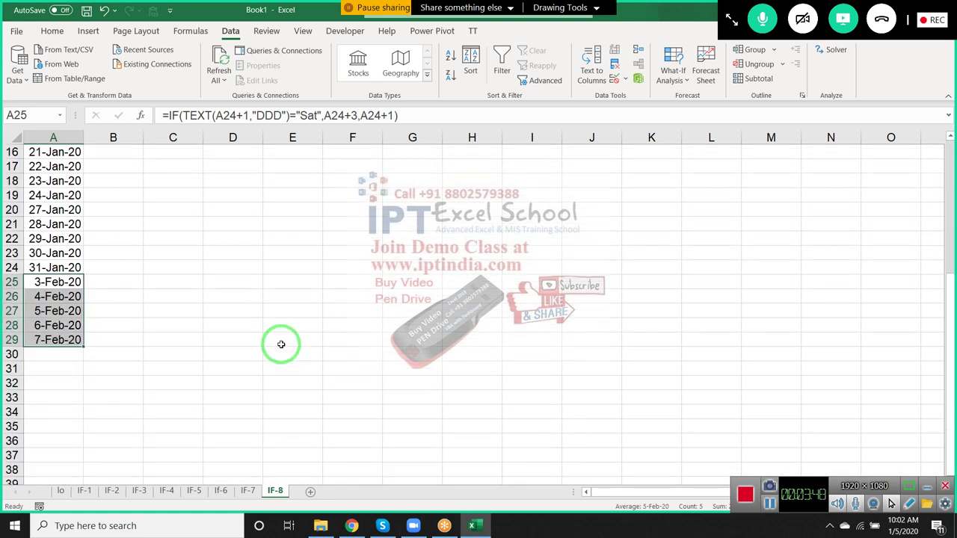
left_click(45, 267)
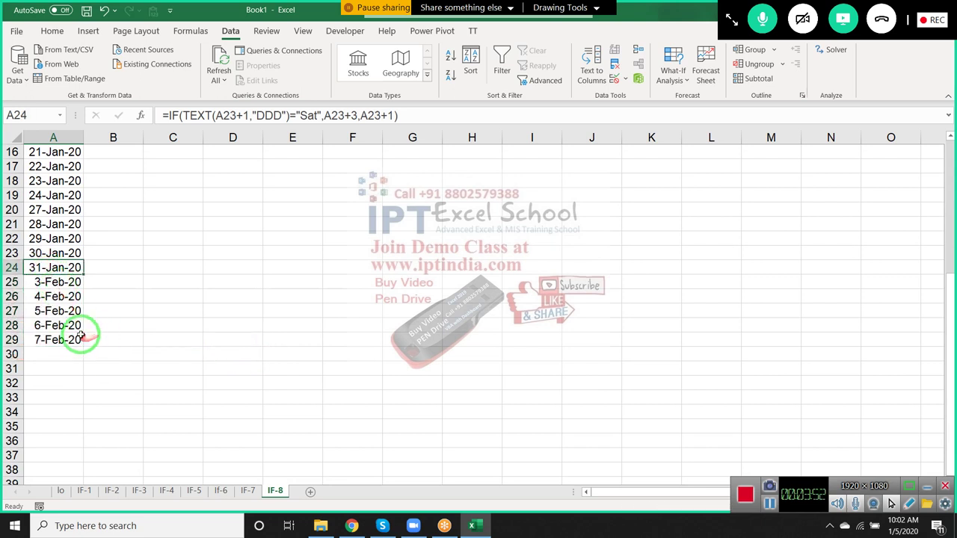
scroll(81, 337, "up", 5)
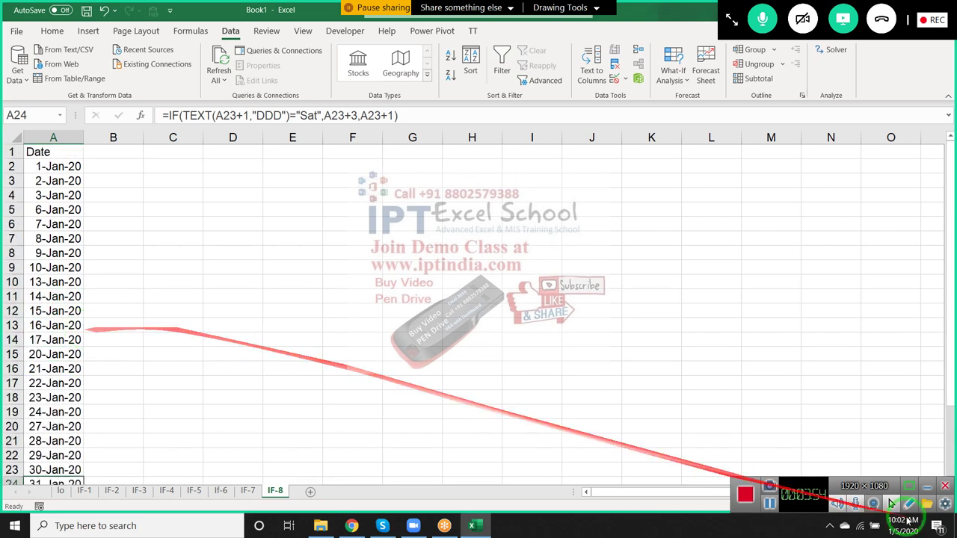
left_click(899, 525)
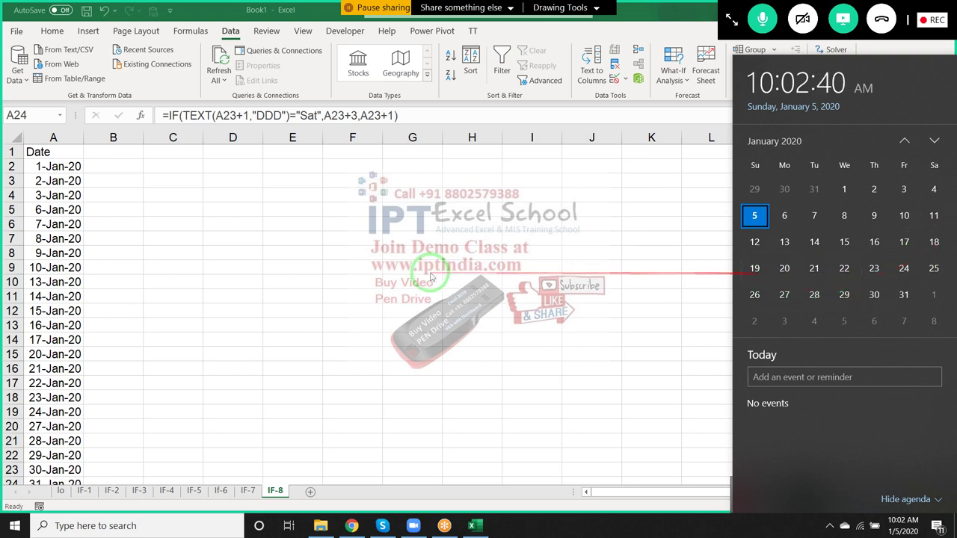
left_click(281, 262)
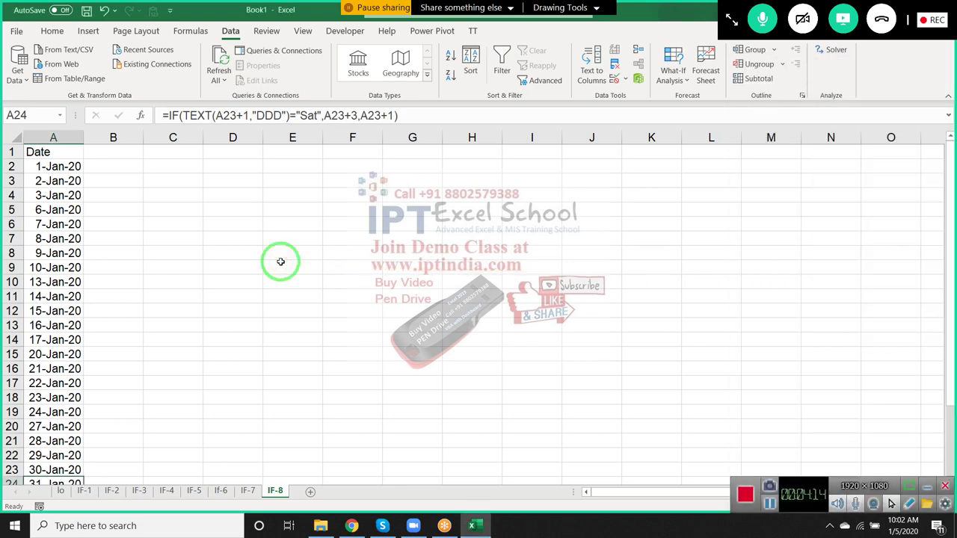